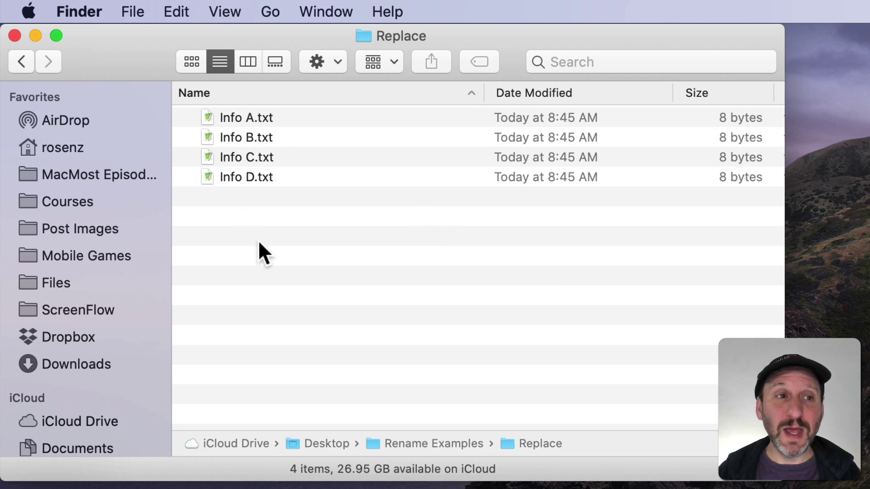
# Step: Select Info A.txt through Info D.txt and open Rename 4 Items for them
pyautogui.click(132, 11)
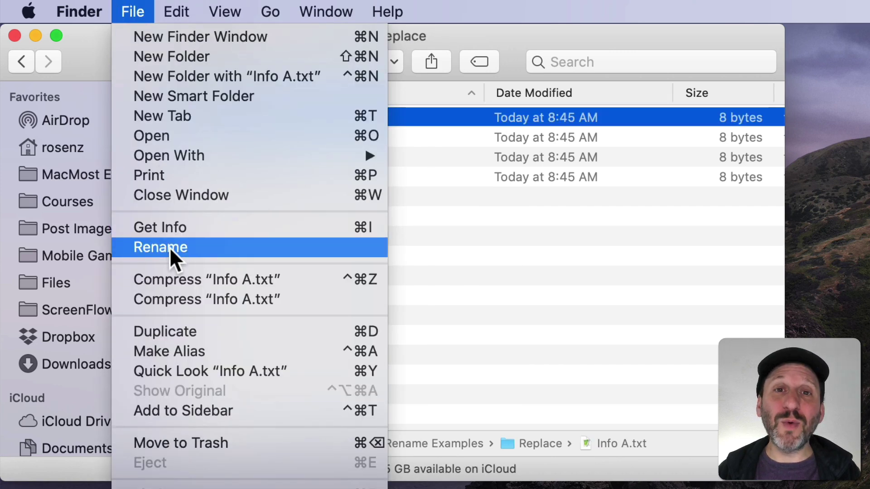
pyautogui.click(511, 242)
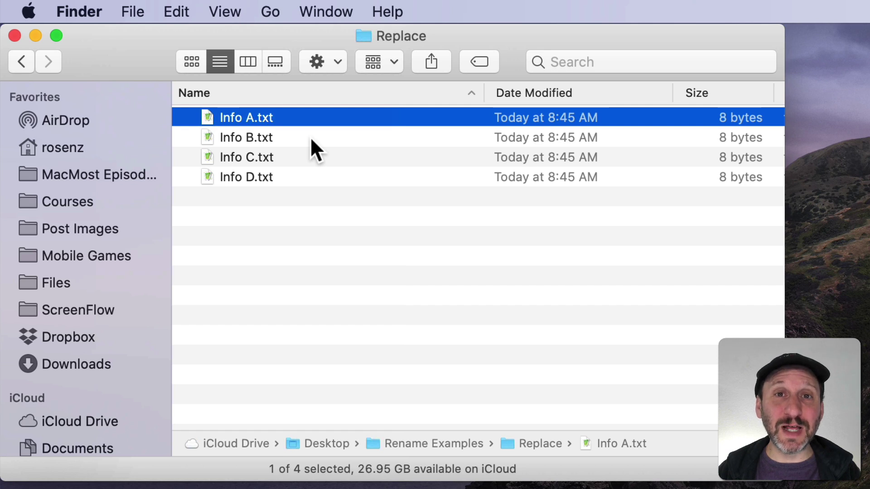
pyautogui.keyDown('shift'); pyautogui.click(235, 173); pyautogui.keyUp('shift')
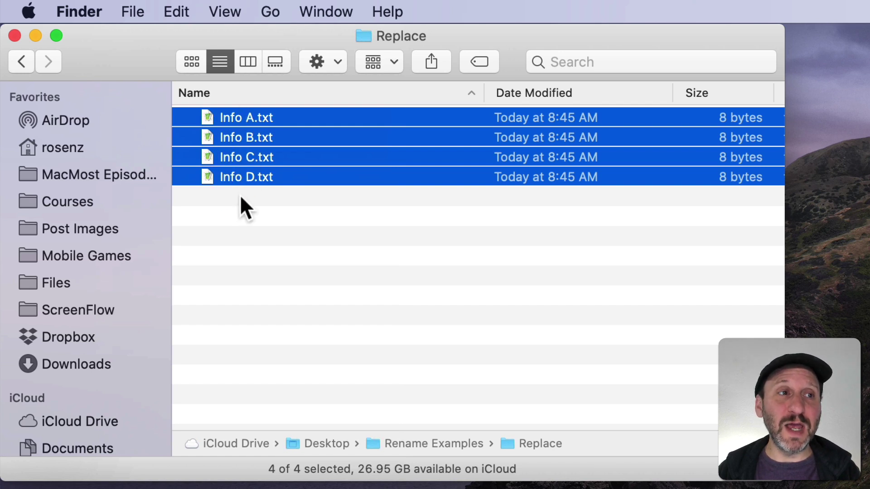
pyautogui.click(136, 9)
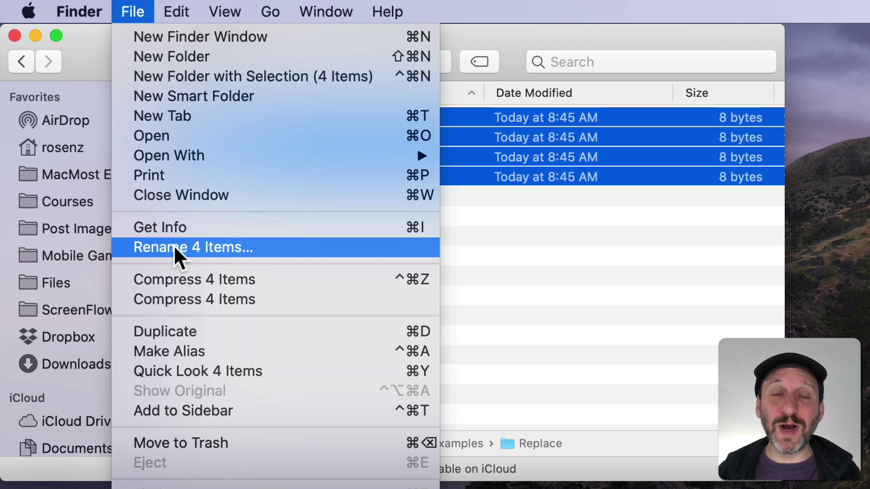
pyautogui.click(219, 245)
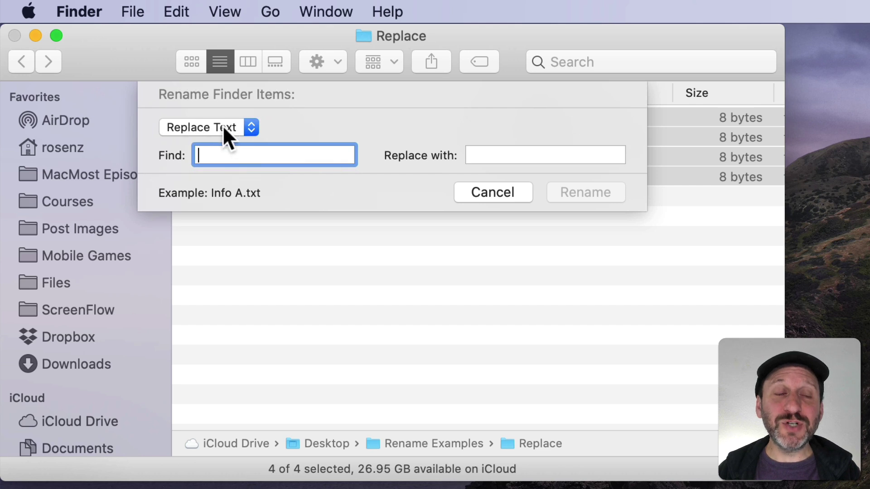
# Step: Replace 'Info' with 'Document' in the four file names, then undo that rename
pyautogui.click(204, 129)
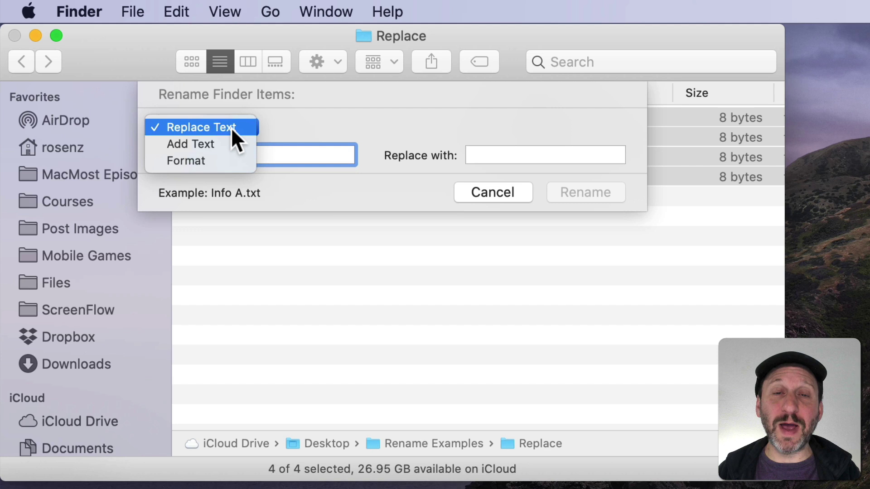
pyautogui.click(254, 128)
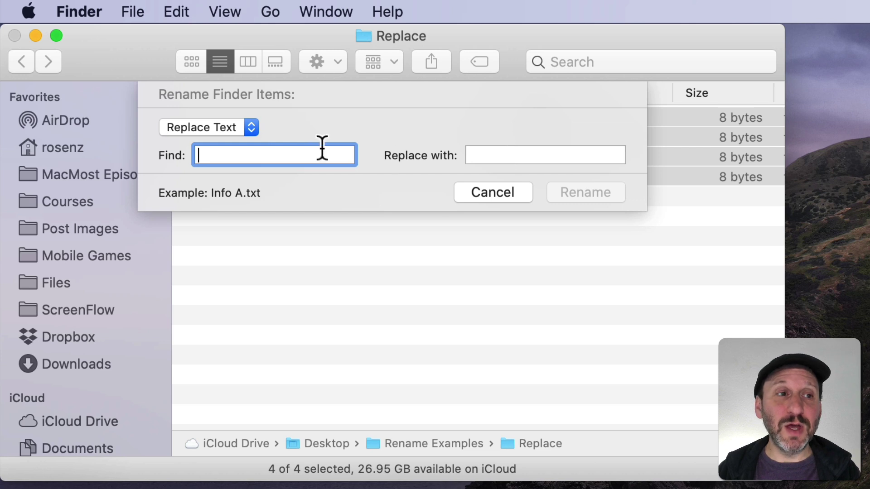
pyautogui.write('I')
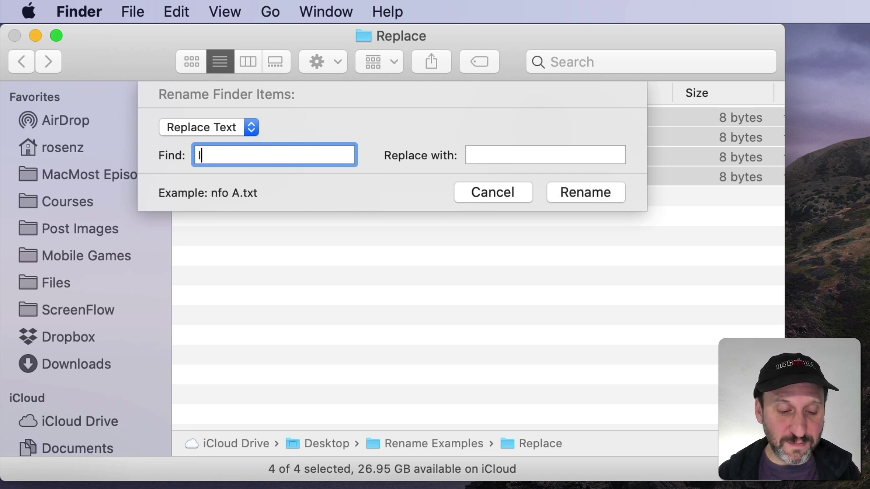
pyautogui.write('nfo')
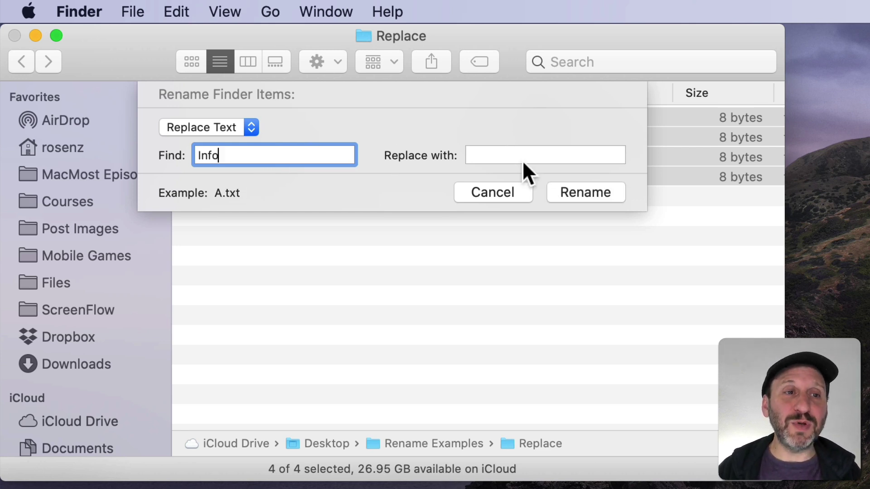
pyautogui.click(505, 149)
pyautogui.write('Docu')
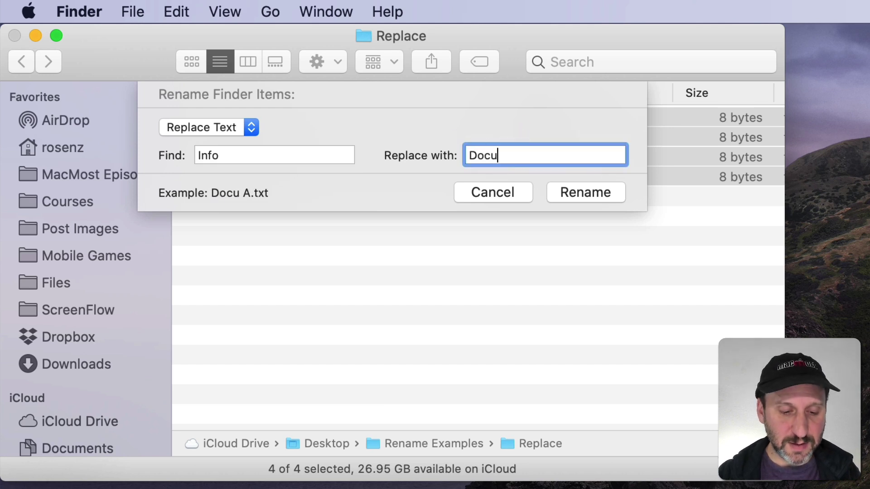
pyautogui.write('ment')
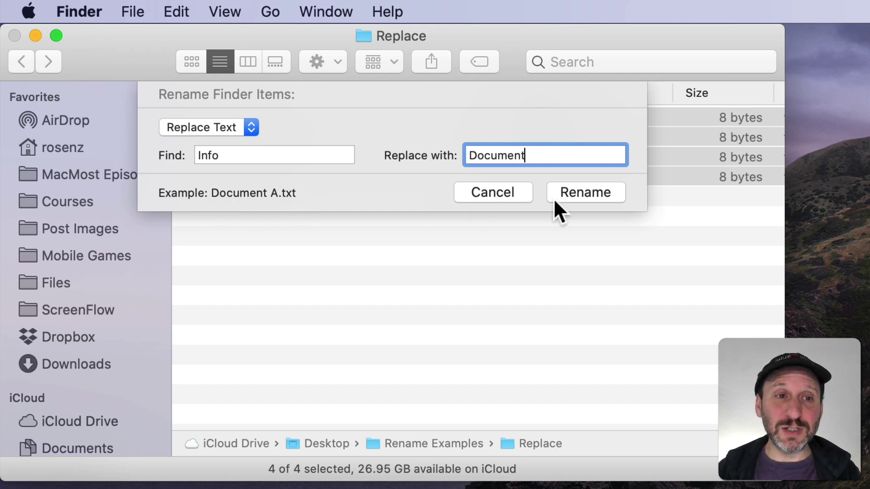
pyautogui.click(576, 194)
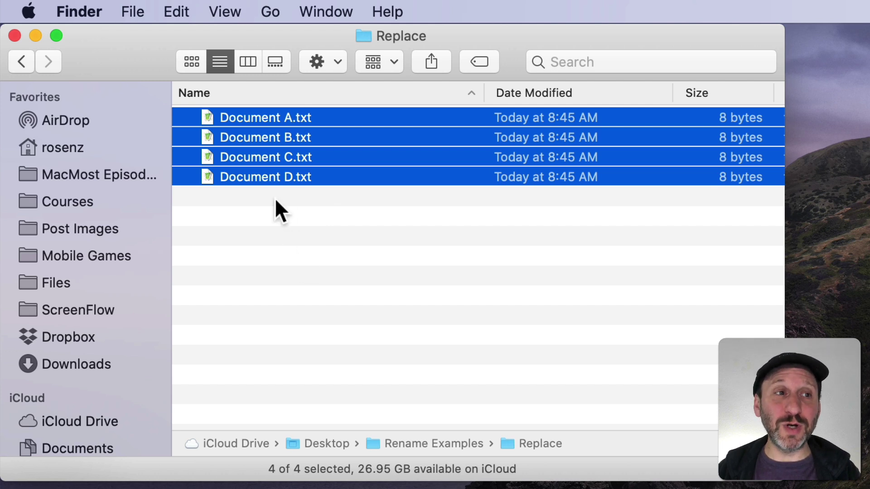
pyautogui.click(179, 10)
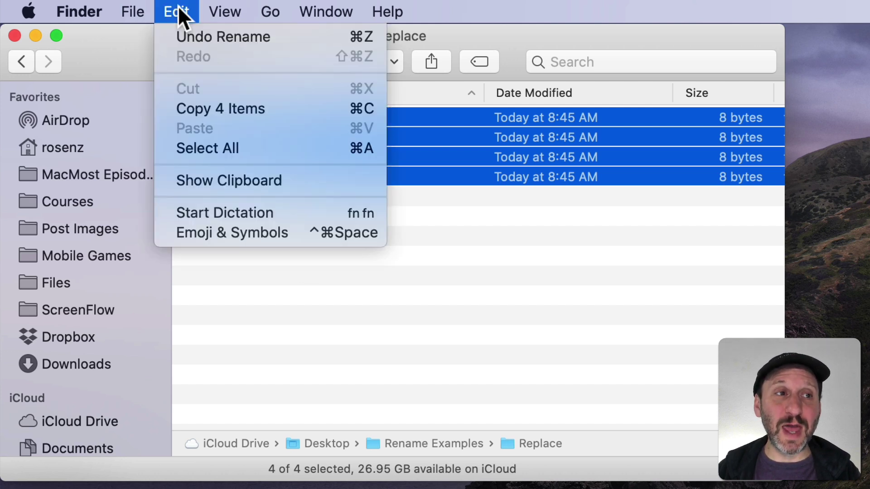
pyautogui.click(188, 37)
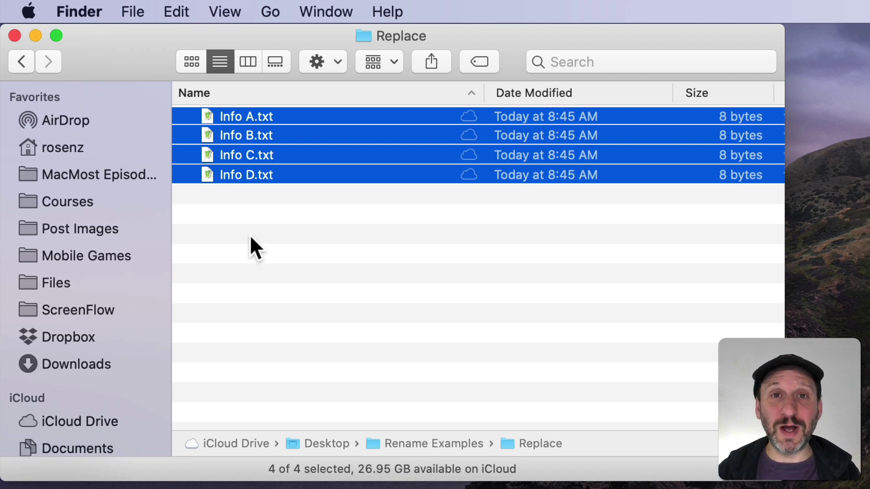
# Step: Use Add Text to put 'Document ' before each name, giving Document Info A–D.txt
pyautogui.click(133, 12)
pyautogui.click(170, 246)
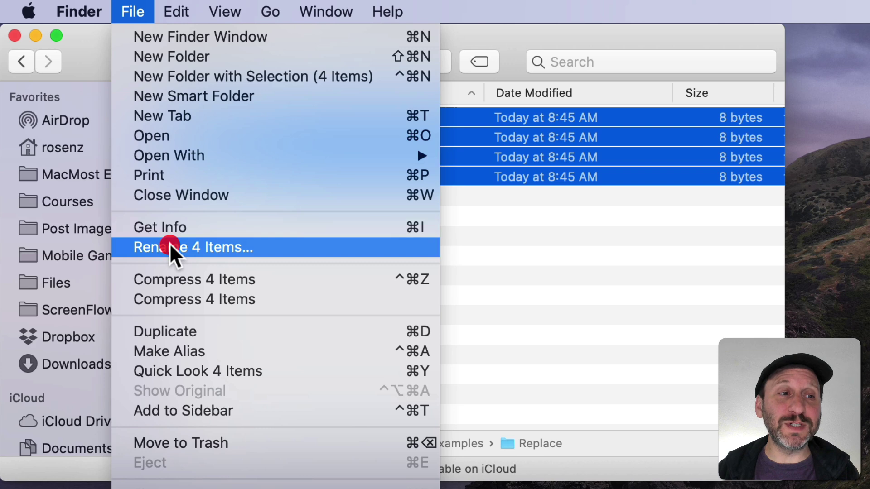
pyautogui.click(207, 127)
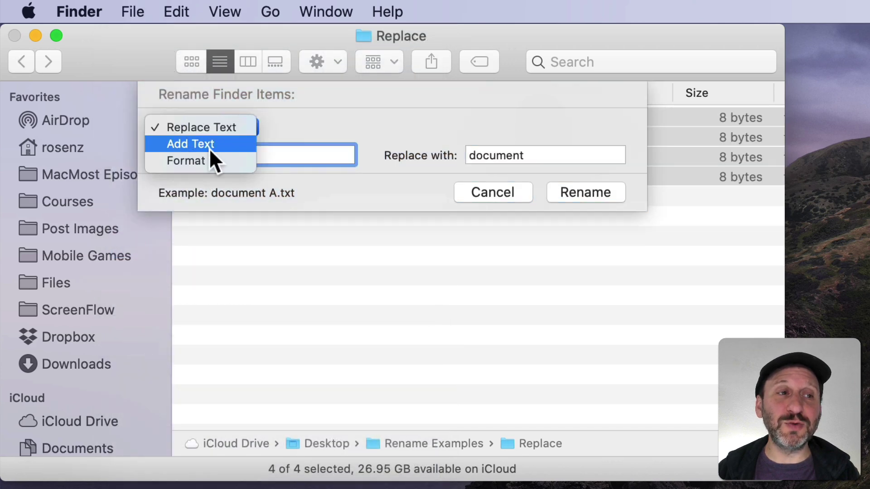
pyautogui.click(208, 148)
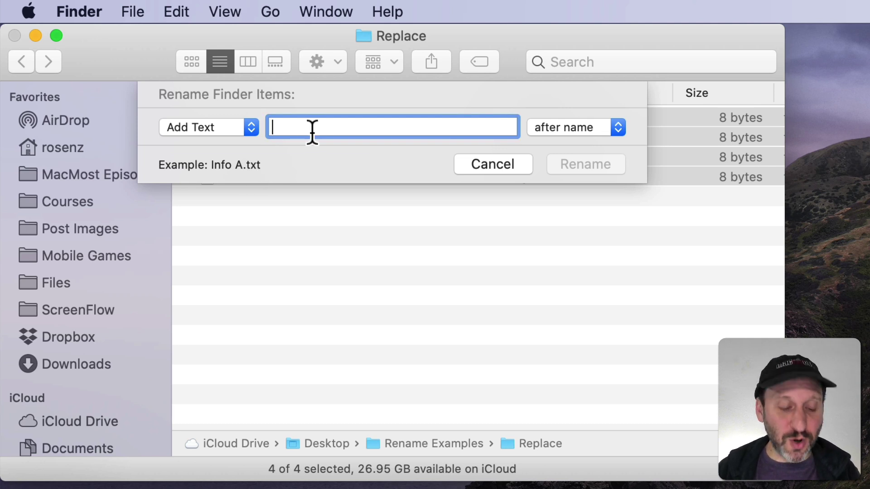
pyautogui.write('Document')
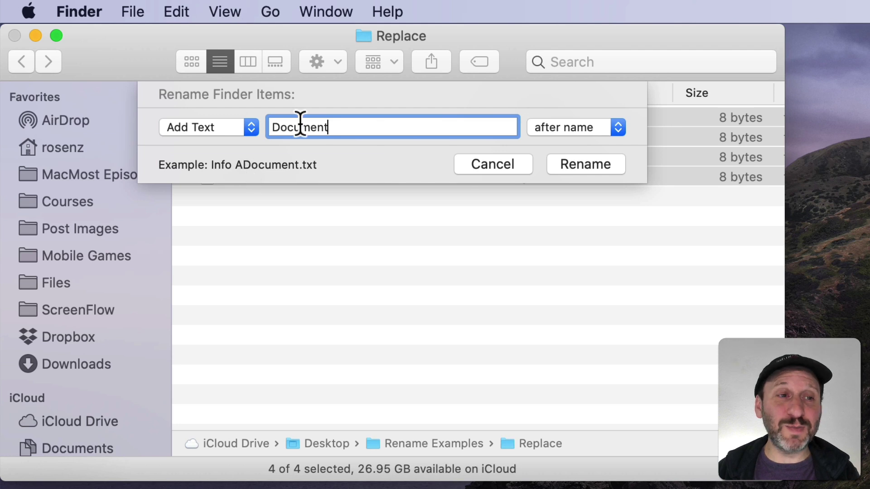
pyautogui.click(272, 128)
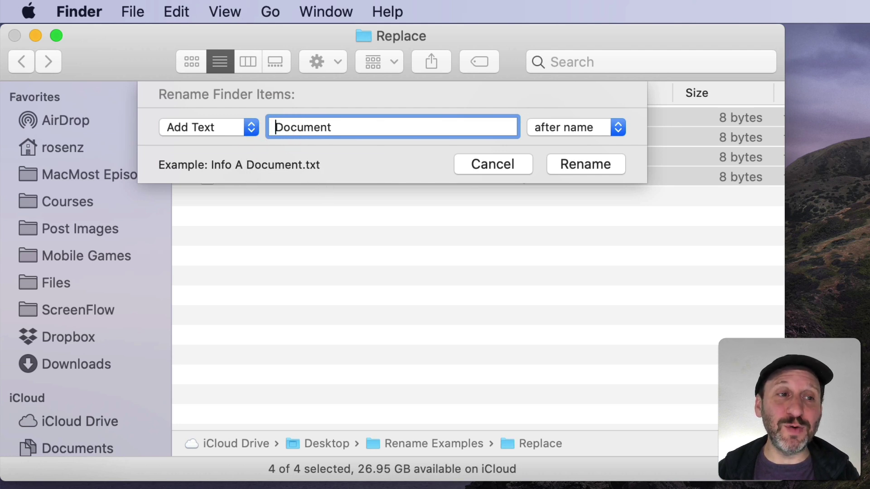
pyautogui.click(564, 127)
pyautogui.click(567, 136)
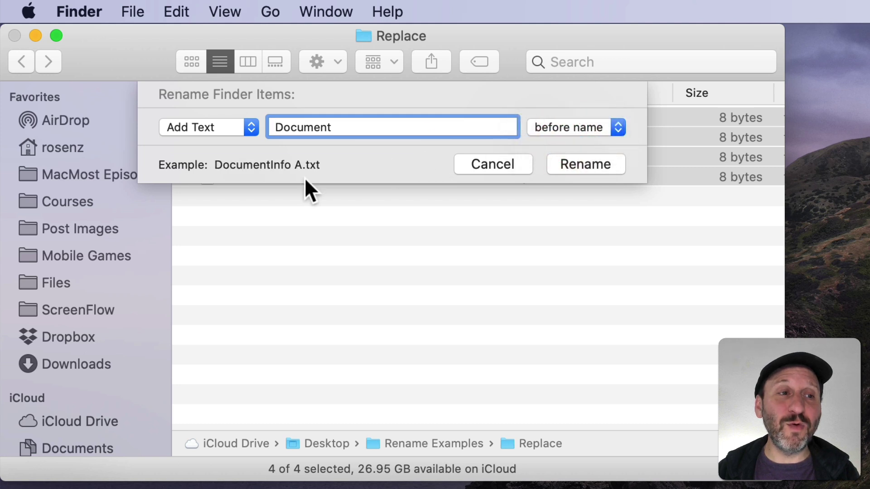
pyautogui.click(247, 130)
pyautogui.press('Delete')
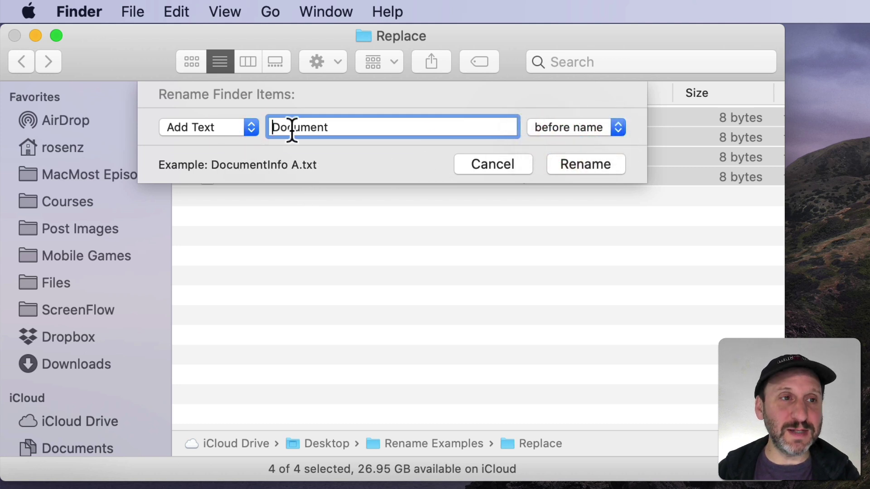
pyautogui.press('super+Right')
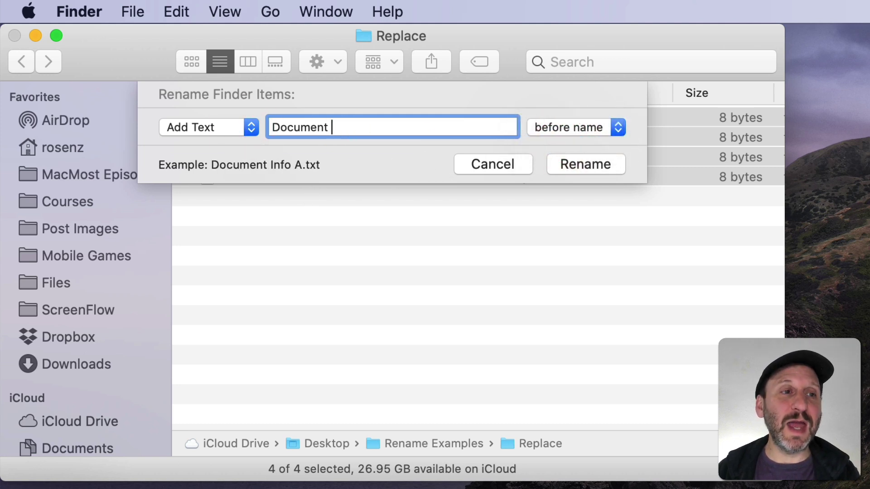
pyautogui.click(585, 165)
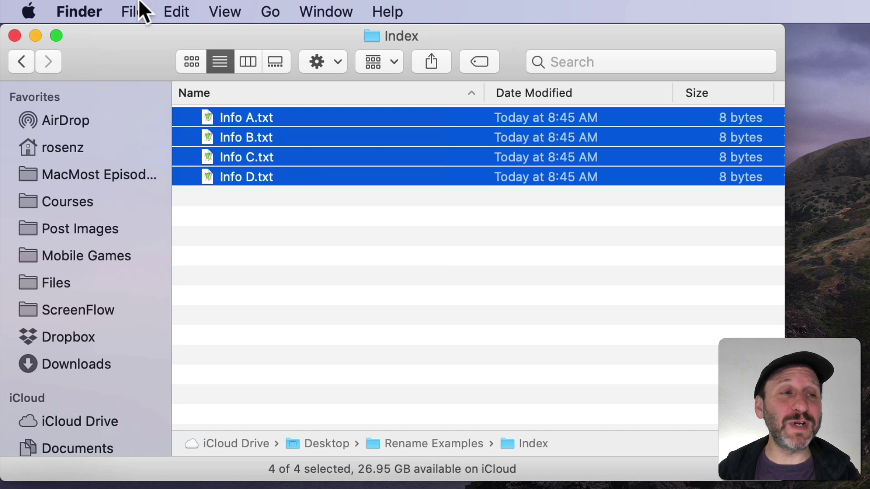
# Step: Set up a Name and Index format with the number after the name, starting at 1
pyautogui.click(139, 8)
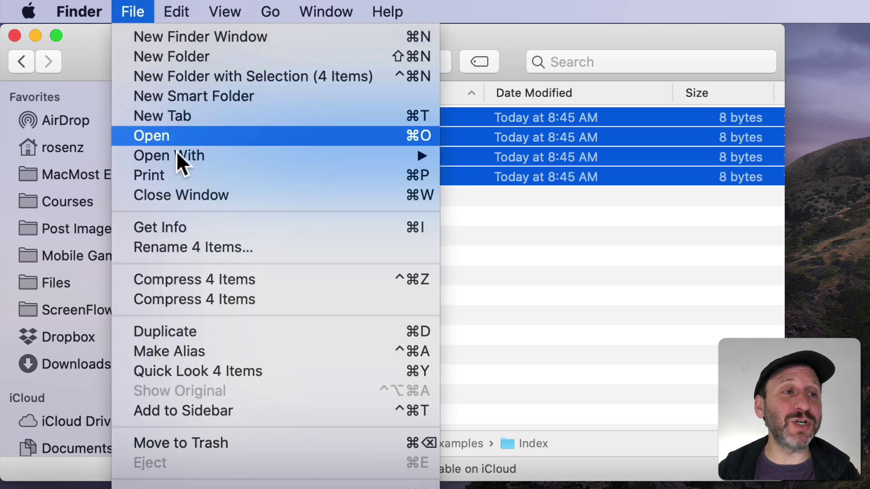
pyautogui.click(187, 249)
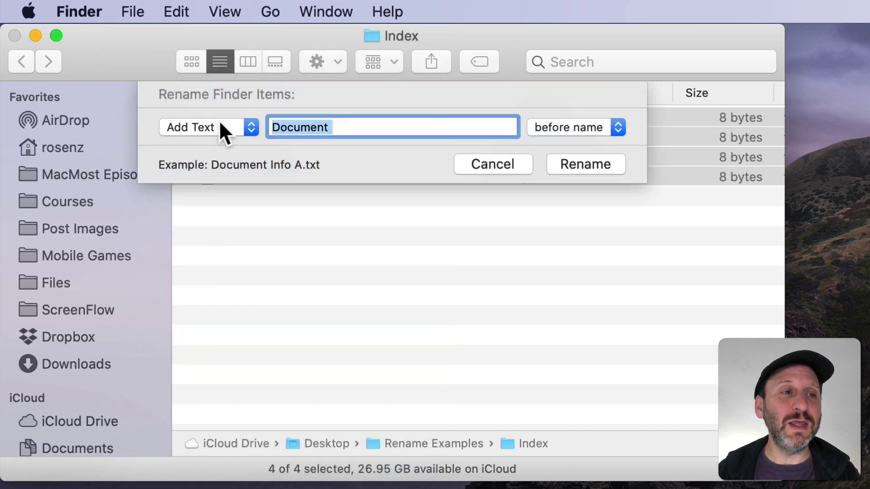
pyautogui.click(219, 129)
pyautogui.click(213, 144)
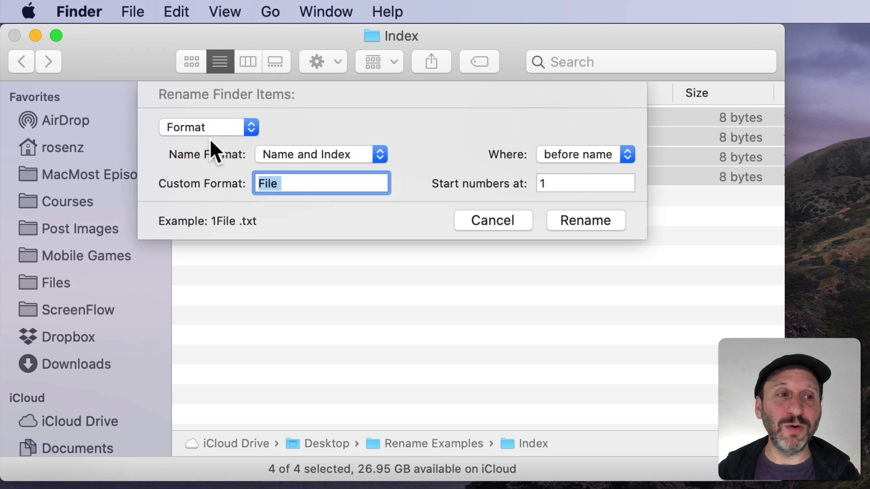
pyautogui.click(314, 154)
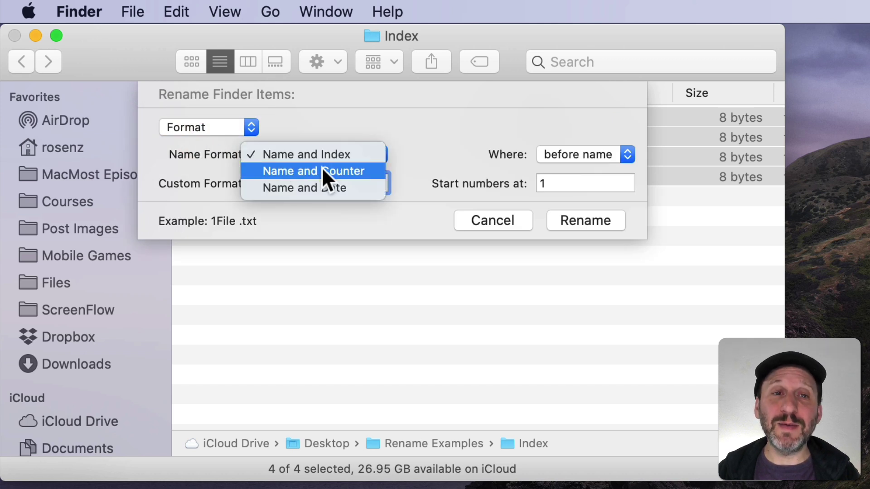
pyautogui.click(302, 152)
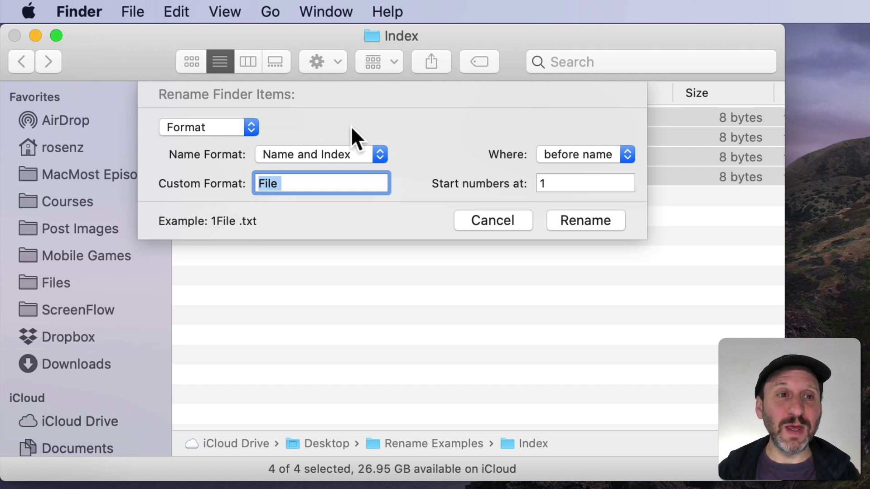
pyautogui.click(578, 153)
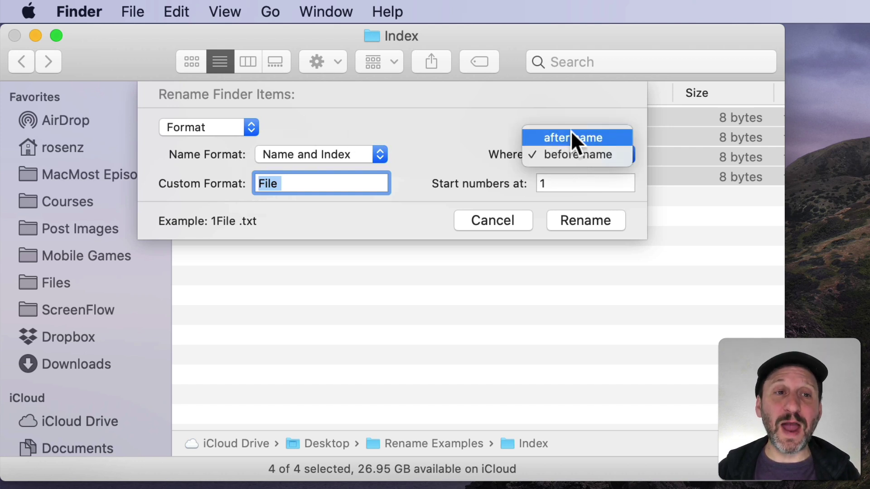
pyautogui.click(572, 137)
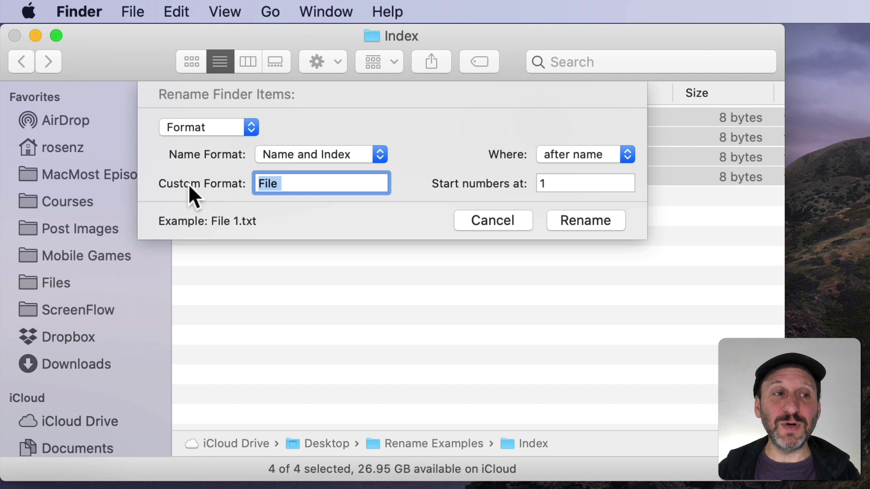
pyautogui.click(289, 184)
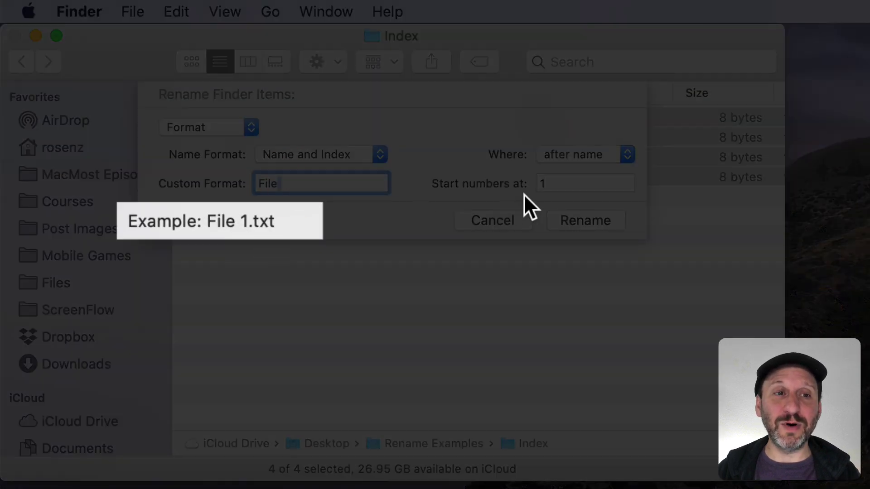
pyautogui.click(517, 182)
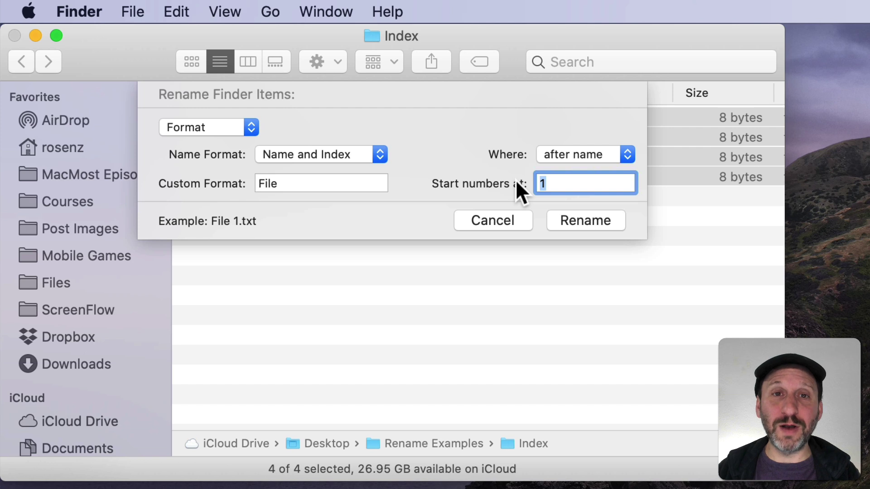
pyautogui.write('1')
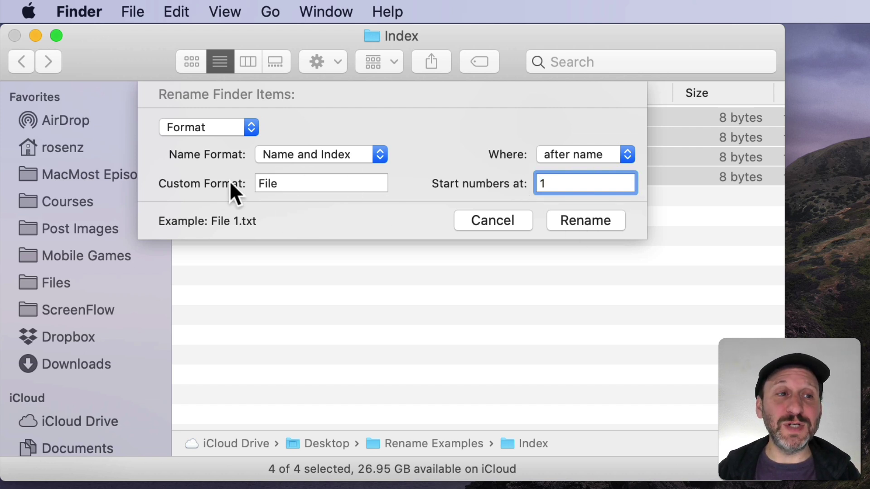
# Step: Clear the custom format and rename the four files with the index after each name
pyautogui.click(585, 221)
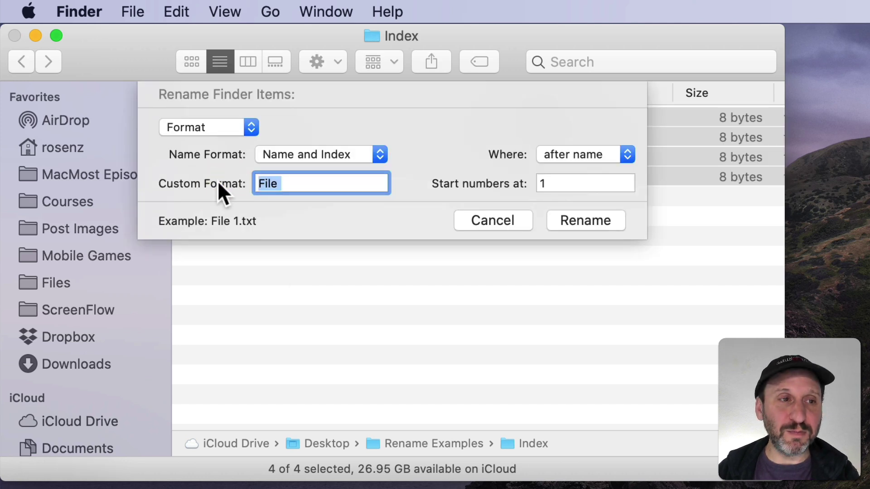
pyautogui.press('BackSpace')
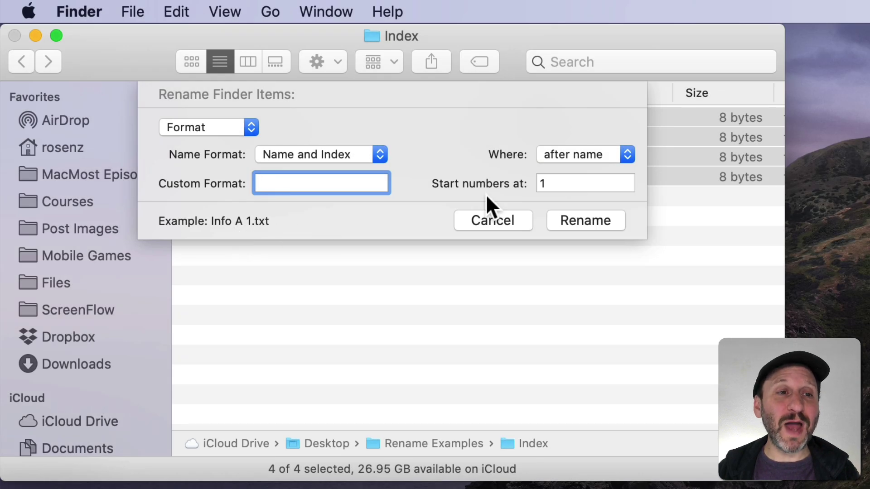
pyautogui.click(567, 157)
pyautogui.click(566, 172)
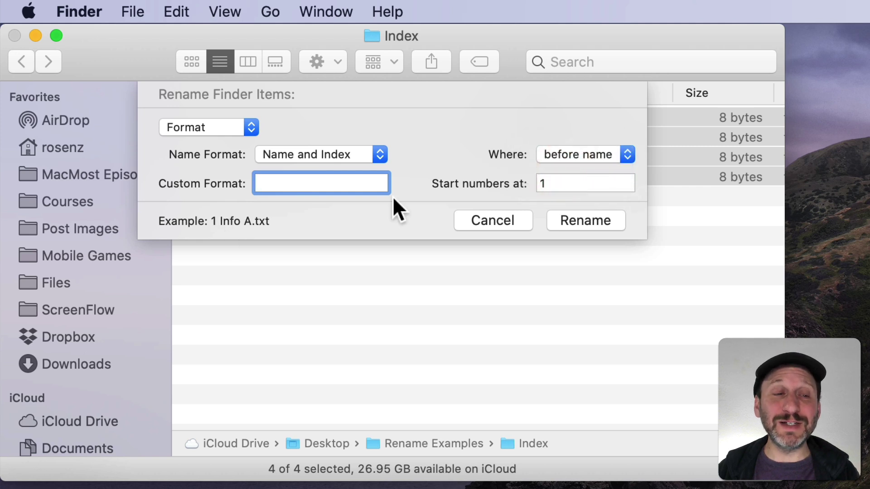
pyautogui.click(612, 156)
pyautogui.click(589, 138)
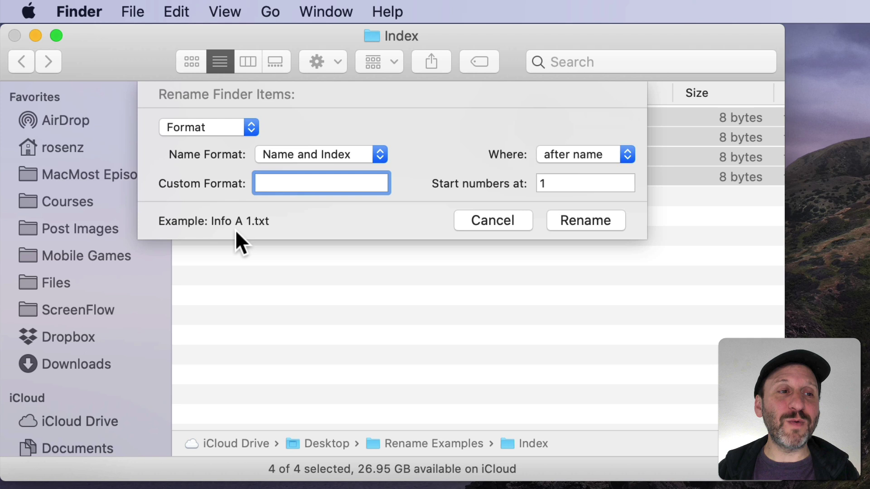
pyautogui.click(571, 218)
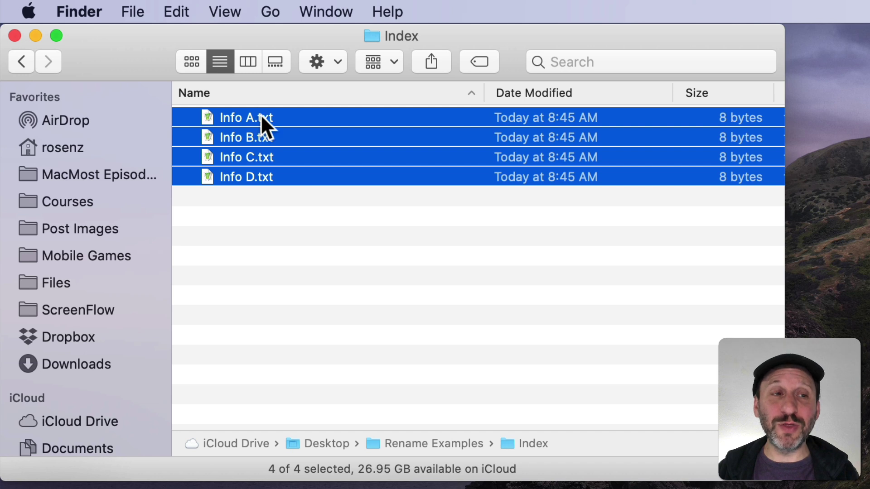
# Step: Select the Info files in the order C, A, D, B
pyautogui.click(277, 267)
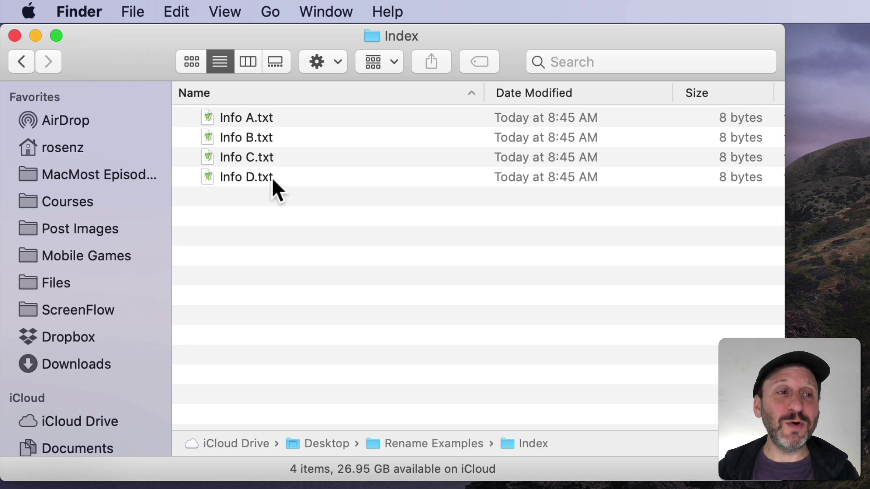
pyautogui.click(238, 156)
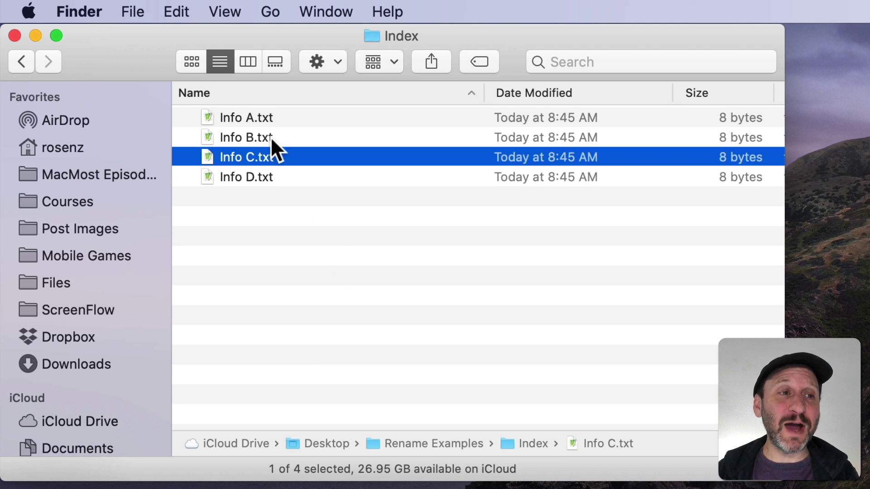
pyautogui.keyDown('super'); pyautogui.click(254, 117); pyautogui.keyUp('super')
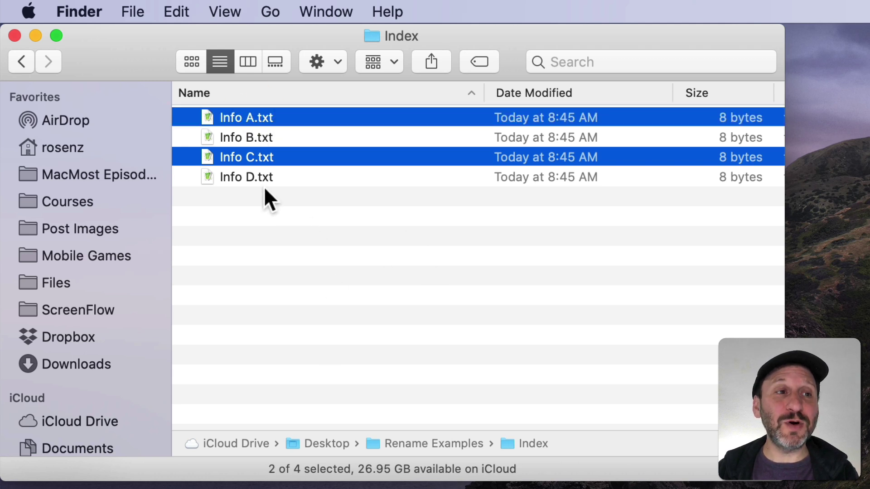
pyautogui.keyDown('super'); pyautogui.click(254, 177); pyautogui.keyUp('super')
pyautogui.keyDown('super'); pyautogui.click(257, 137); pyautogui.keyUp('super')
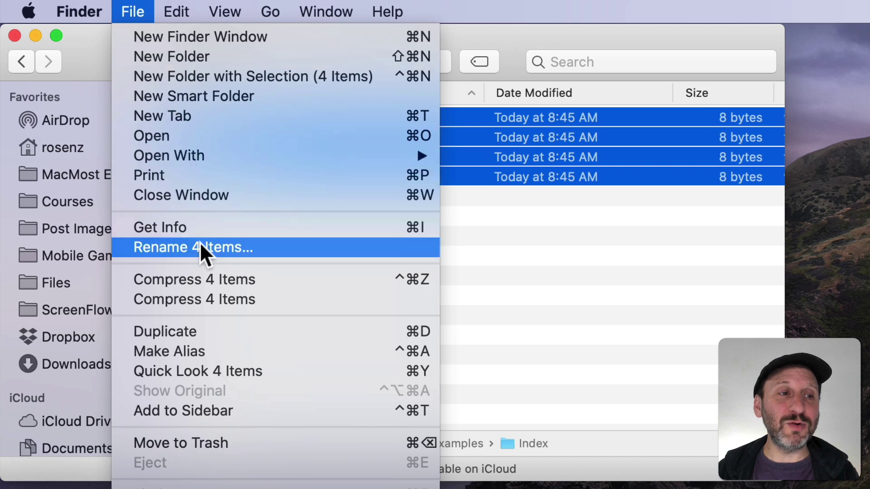
# Step: Clear the custom format and number the files in selection order
pyautogui.click(200, 241)
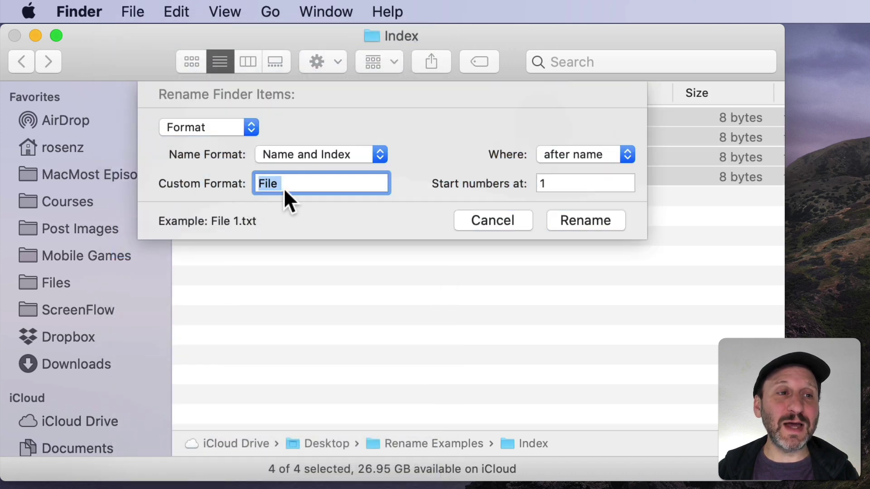
pyautogui.click(196, 177)
pyautogui.press('BackSpace')
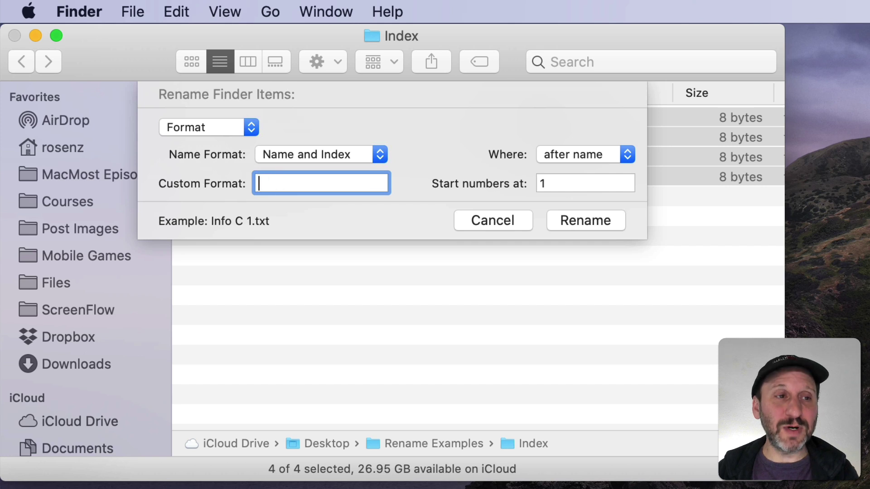
pyautogui.click(590, 221)
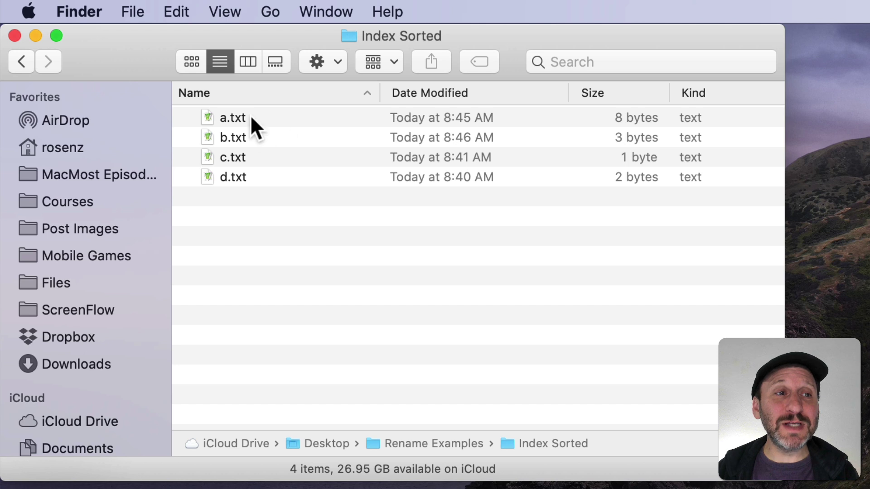
# Step: Sort the Index Sorted files by Date Modified and select all four
pyautogui.click(459, 94)
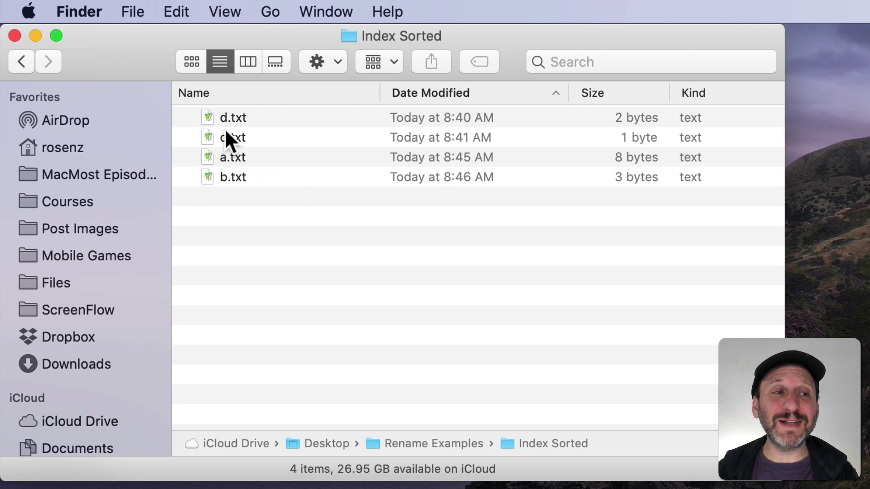
pyautogui.click(223, 177)
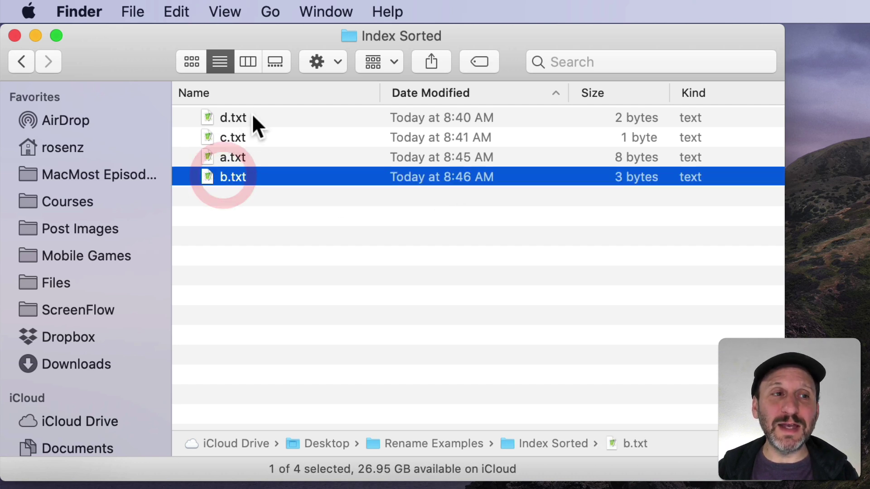
pyautogui.keyDown('shift'); pyautogui.click(236, 117); pyautogui.keyUp('shift')
pyautogui.click(267, 196)
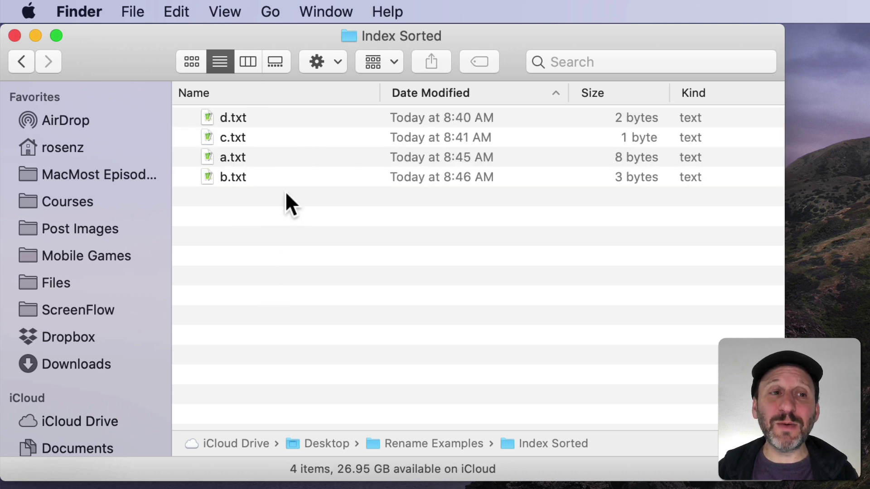
pyautogui.click(280, 219)
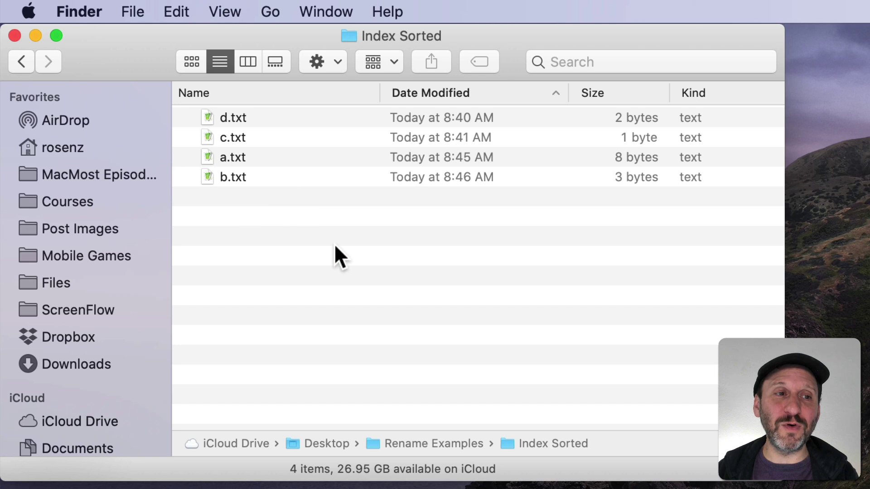
pyautogui.press('super+a')
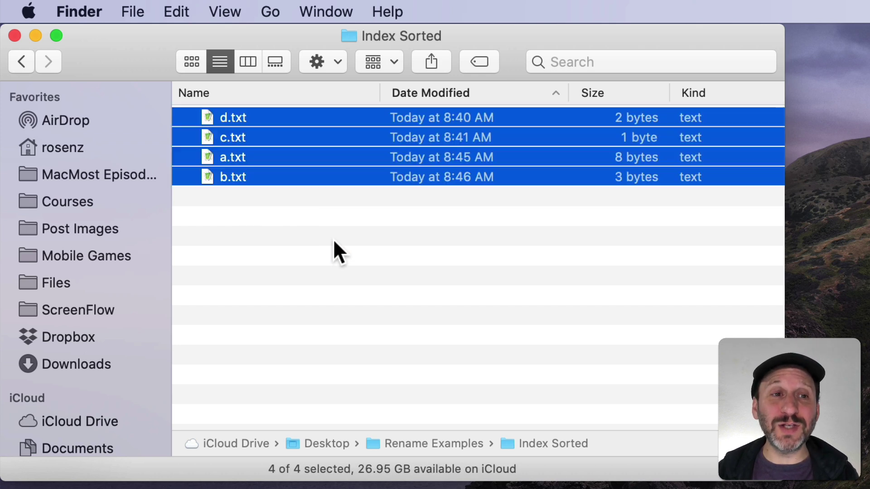
# Step: Apply a numbering rename to the four files, then undo it
pyautogui.click(132, 11)
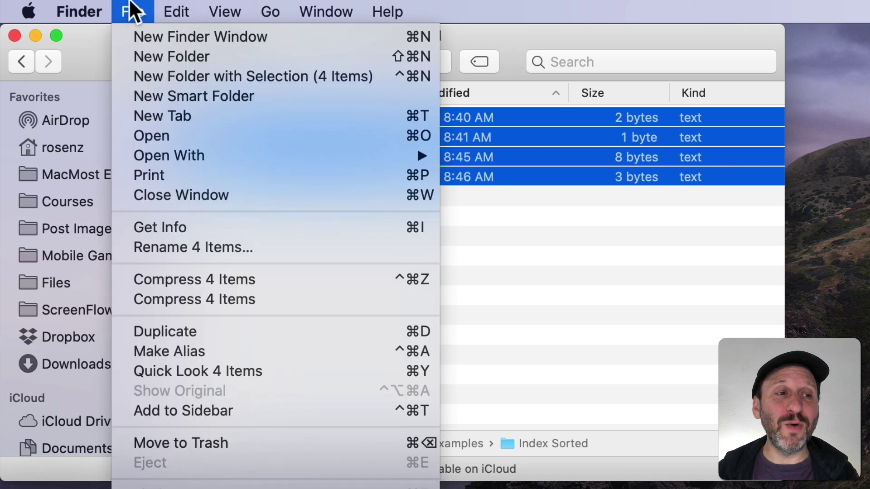
pyautogui.click(188, 252)
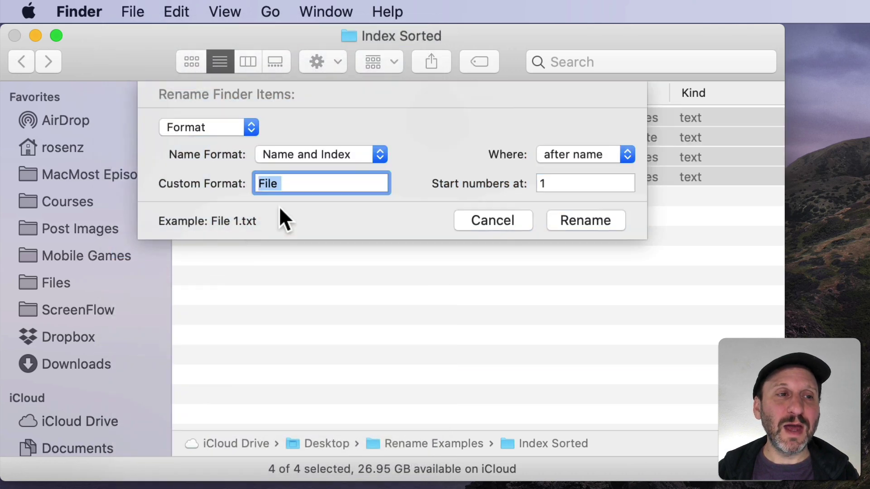
pyautogui.press('BackSpace')
pyautogui.click(585, 219)
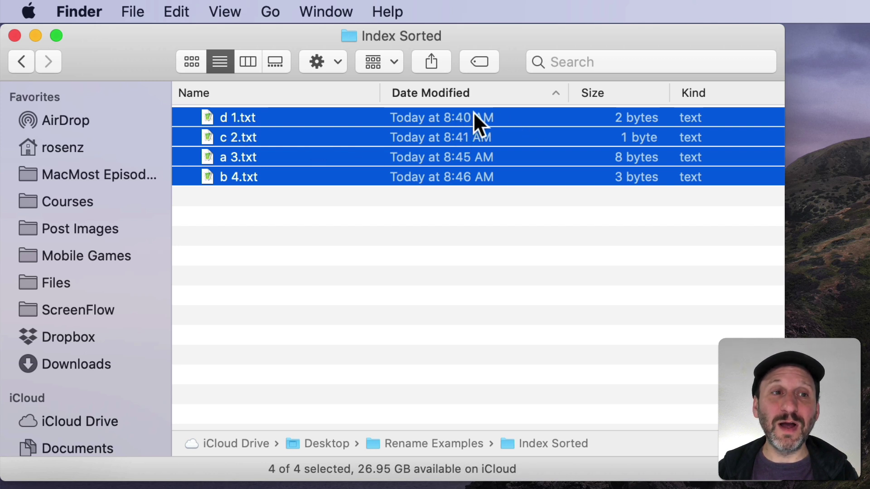
pyautogui.press('super+z')
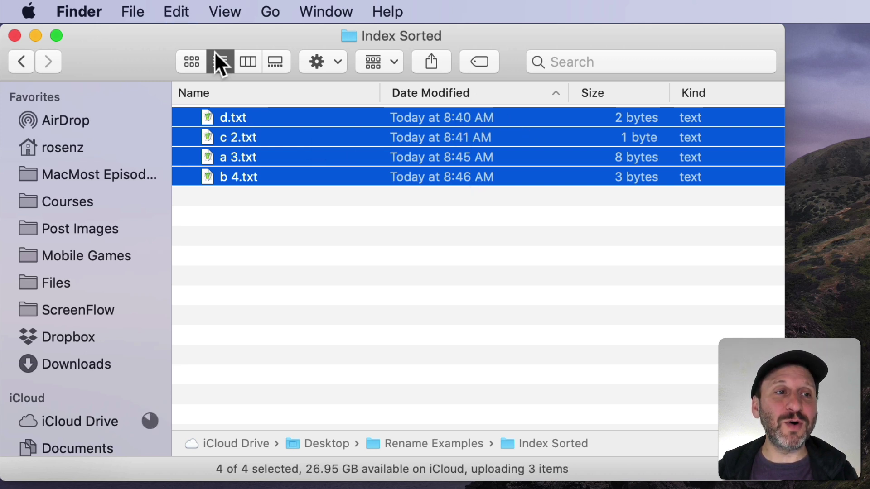
# Step: Rename with the index before each name: 1 d.txt, 2 c.txt, 3 a.txt, 4 b.txt
pyautogui.click(135, 11)
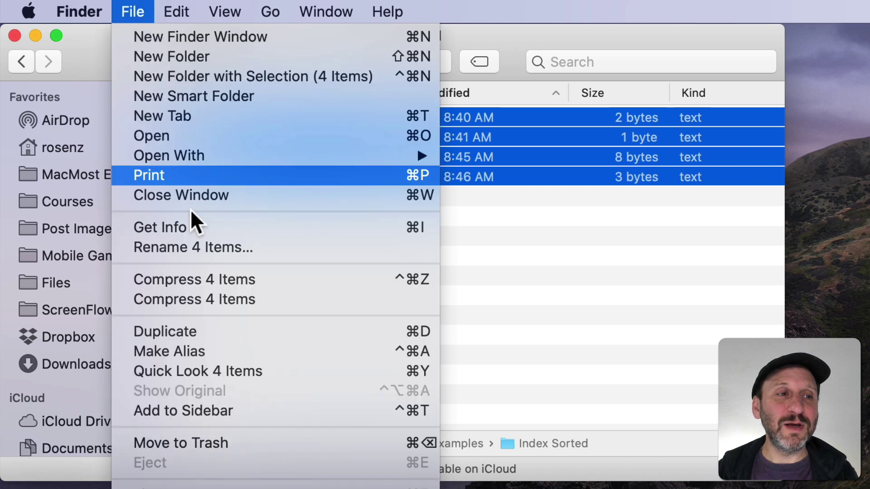
pyautogui.click(198, 247)
pyautogui.click(594, 154)
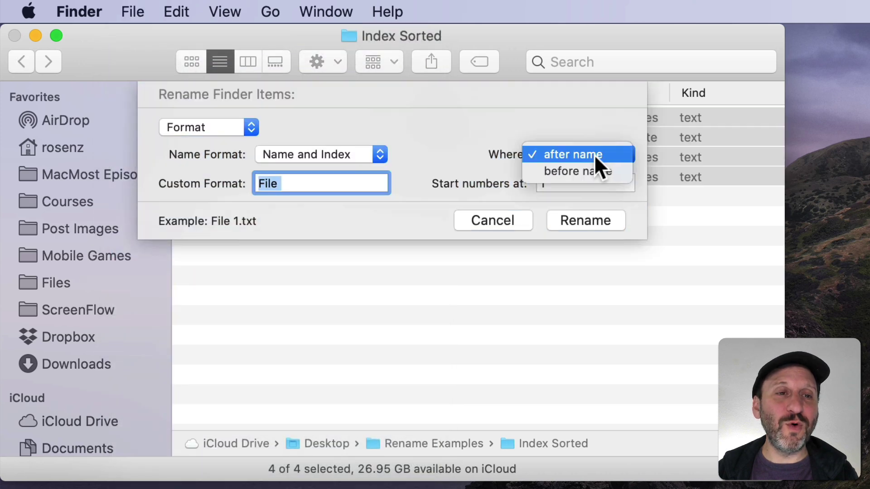
pyautogui.click(584, 171)
pyautogui.press('BackSpace')
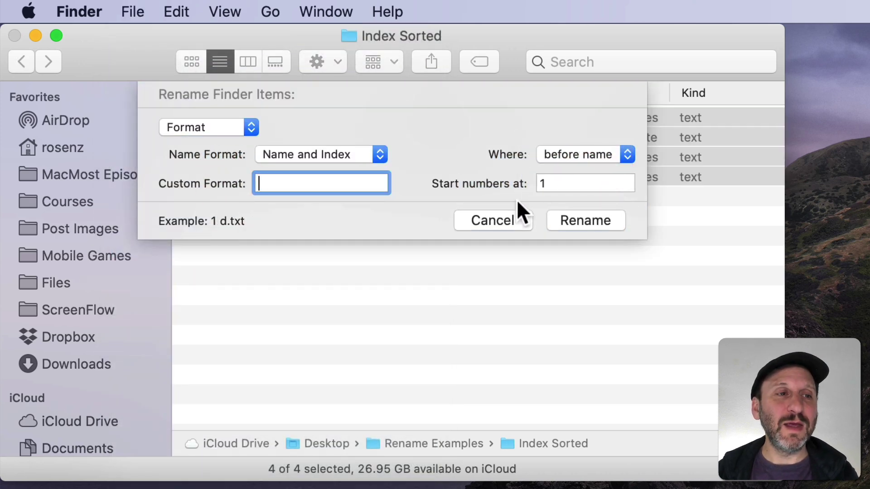
pyautogui.click(582, 219)
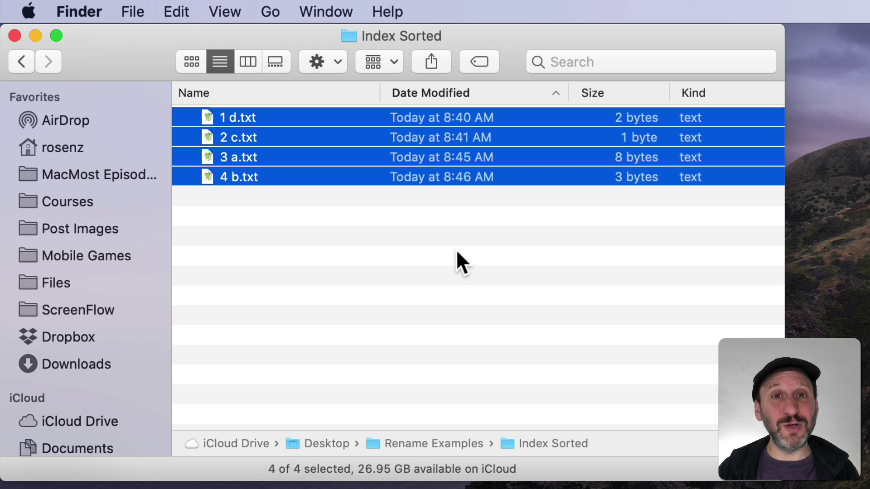
# Step: Preview a Name and Counter format with empty custom text, then cancel without renaming
pyautogui.click(127, 10)
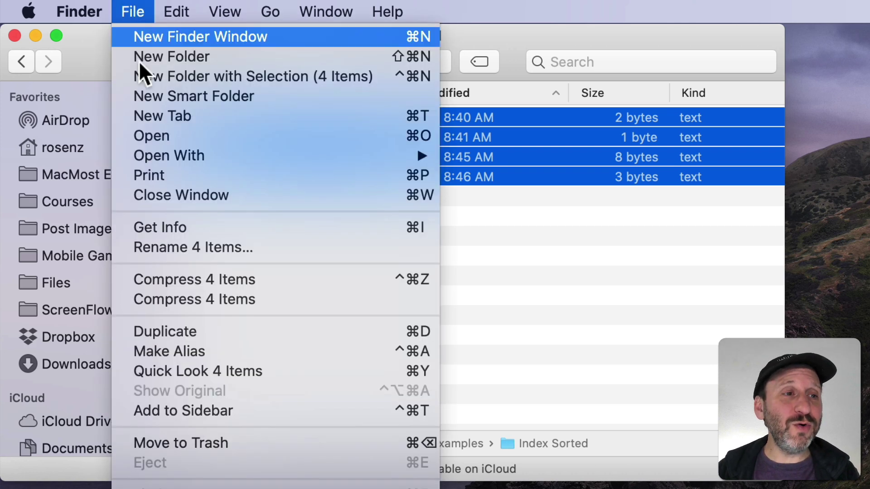
pyautogui.click(169, 247)
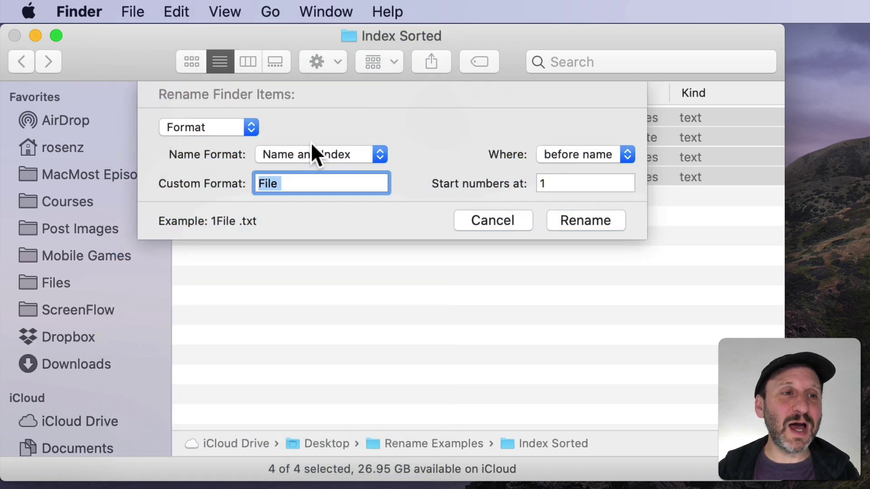
pyautogui.click(322, 155)
pyautogui.click(322, 170)
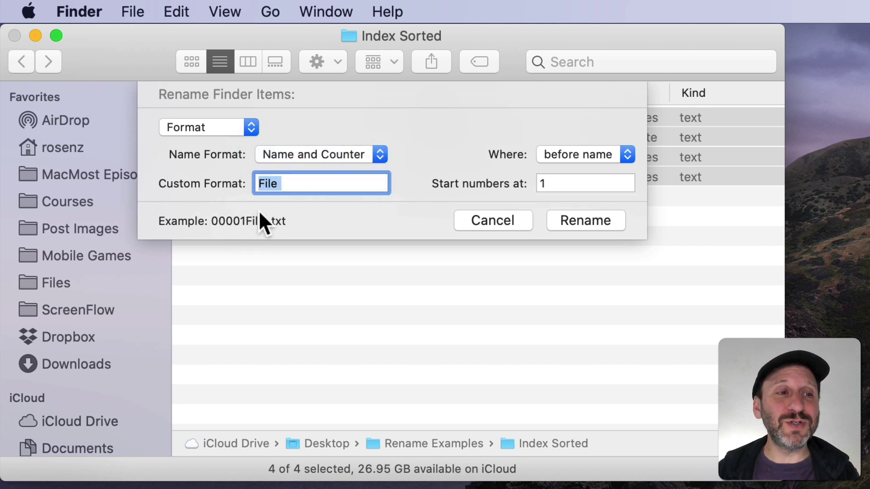
pyautogui.press('BackSpace')
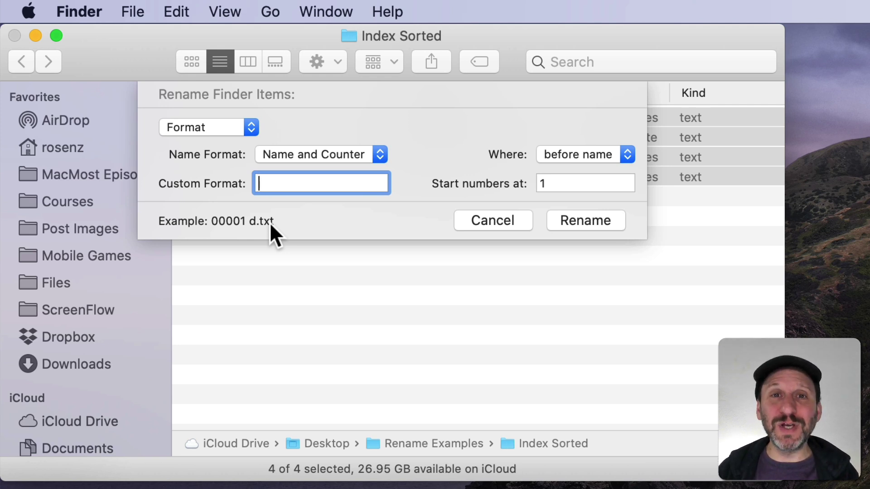
pyautogui.press('Escape')
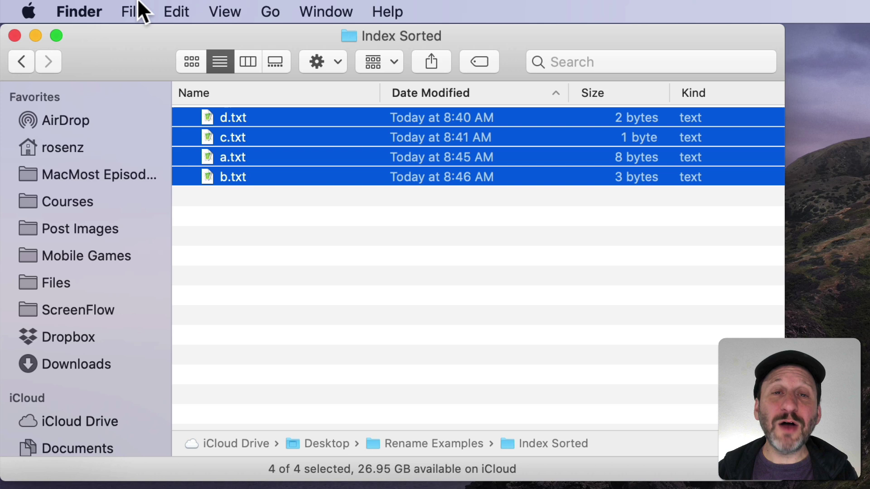
# Step: Rename the four files with a Name and Date stamp and widen the Name column
pyautogui.click(138, 9)
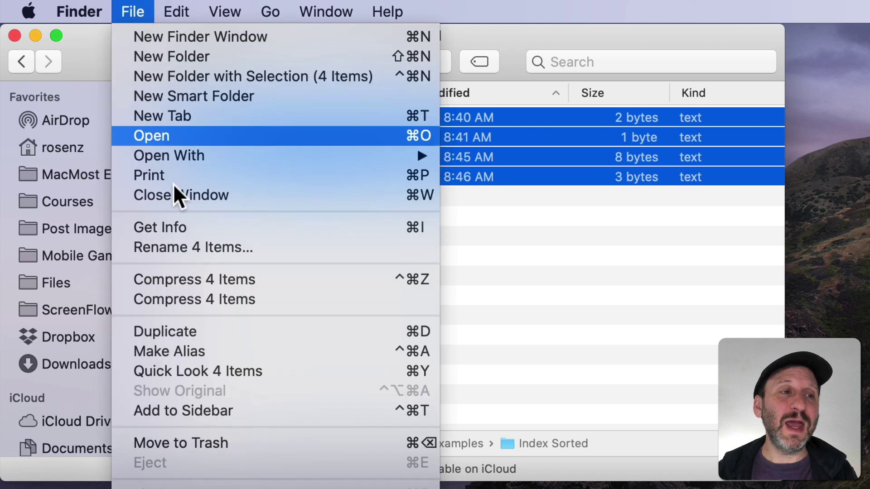
pyautogui.click(185, 252)
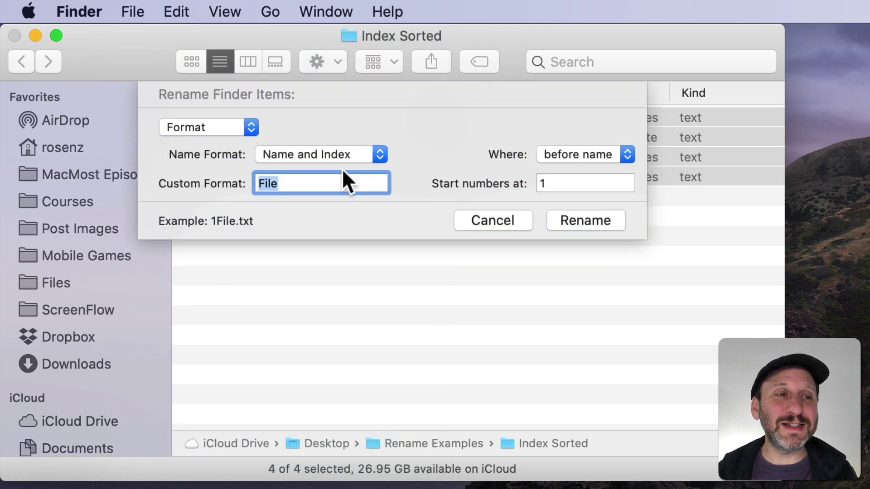
pyautogui.click(325, 156)
pyautogui.click(327, 186)
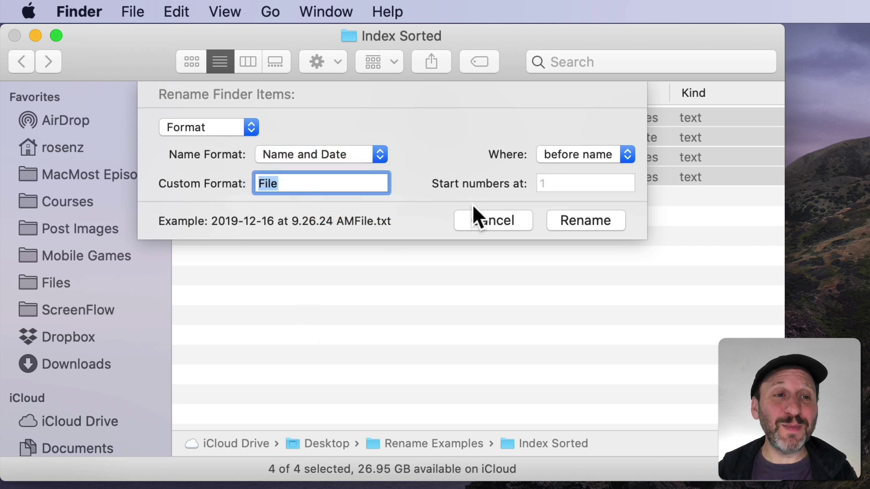
pyautogui.click(281, 183)
pyautogui.moveTo(281, 183); pyautogui.dragTo(209, 186)
pyautogui.press('BackSpace')
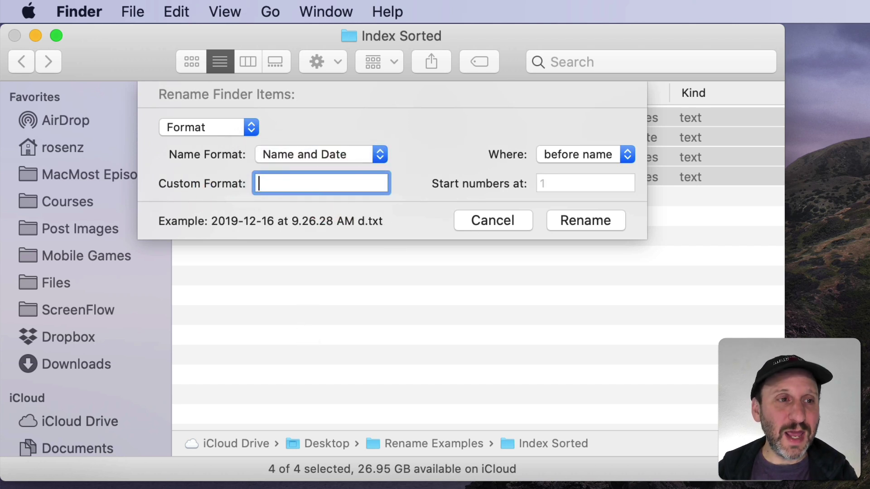
pyautogui.click(572, 218)
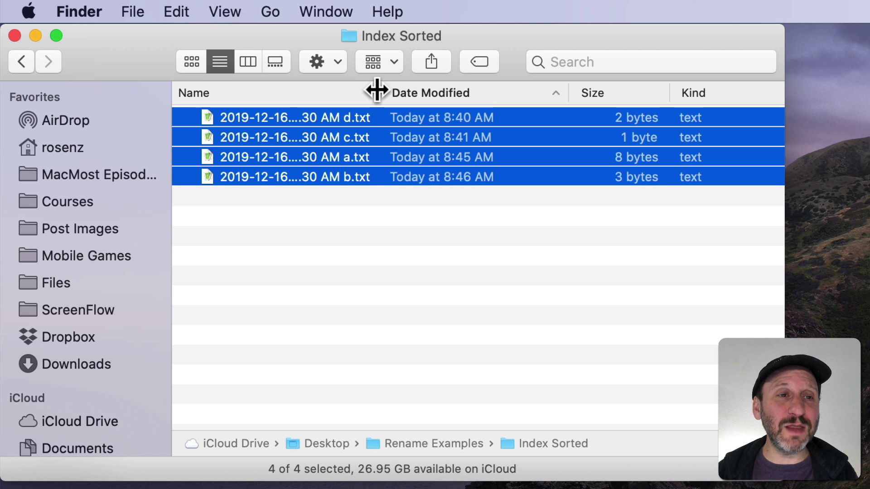
pyautogui.moveTo(377, 89); pyautogui.dragTo(501, 91)
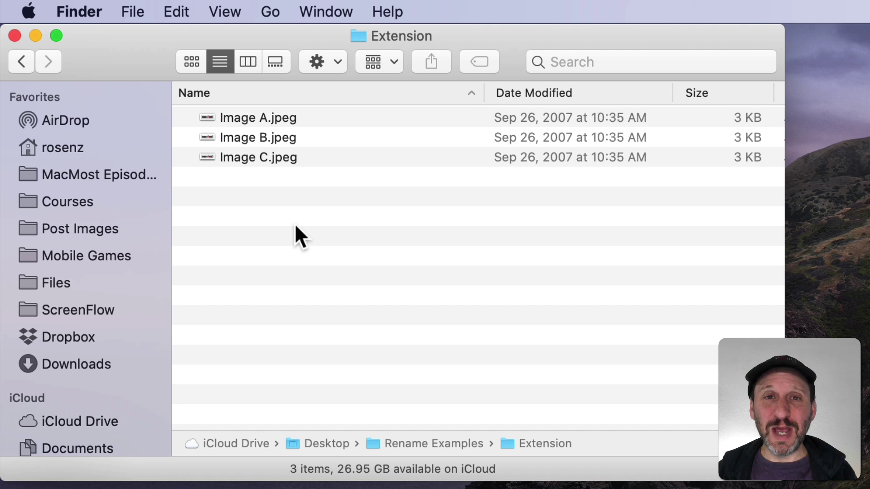
# Step: Select Image A, B and C and replace '.jpeg' with '.jpg' in their names
pyautogui.moveTo(294, 224); pyautogui.dragTo(157, 26)
pyautogui.click(133, 11)
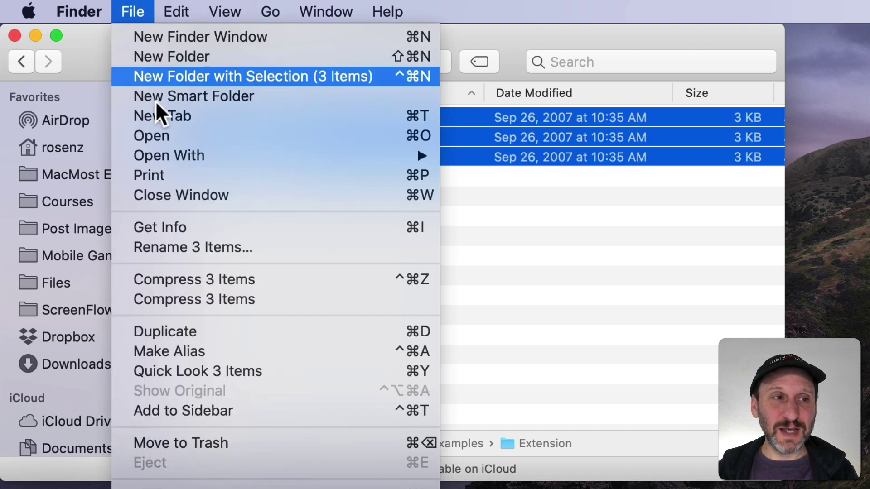
pyautogui.click(184, 247)
pyautogui.click(212, 126)
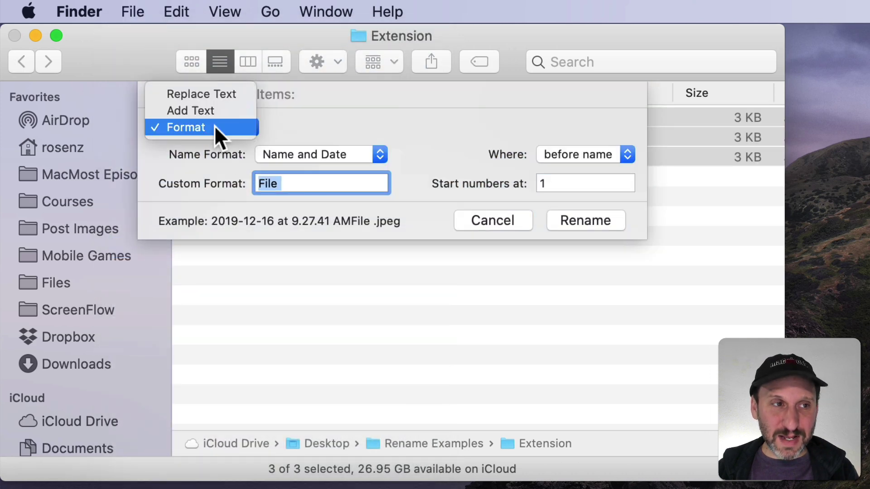
pyautogui.click(213, 96)
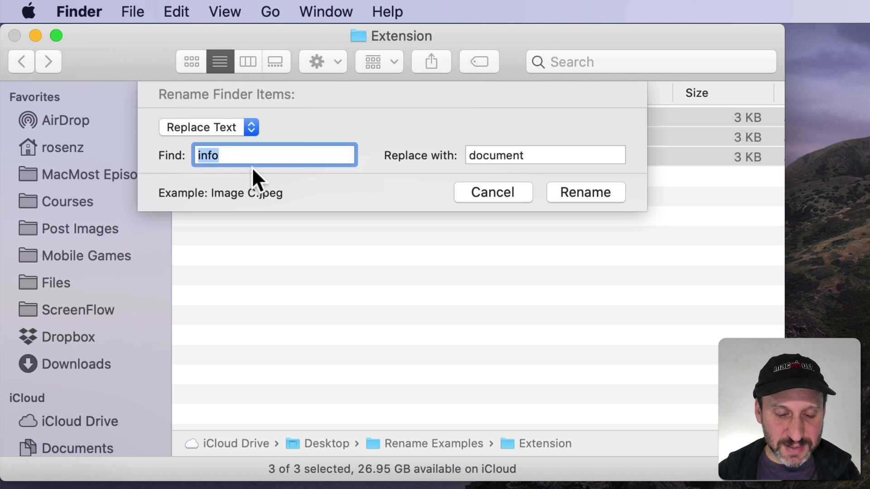
pyautogui.write('.jpeg')
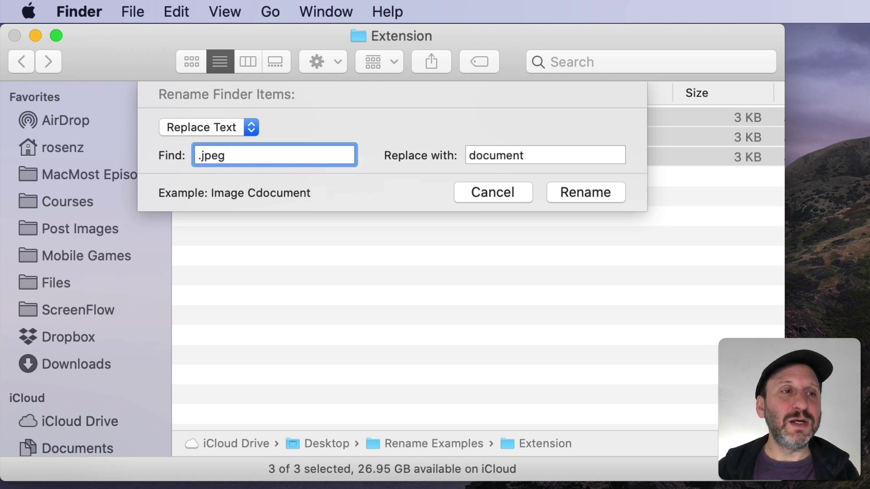
pyautogui.press('Tab')
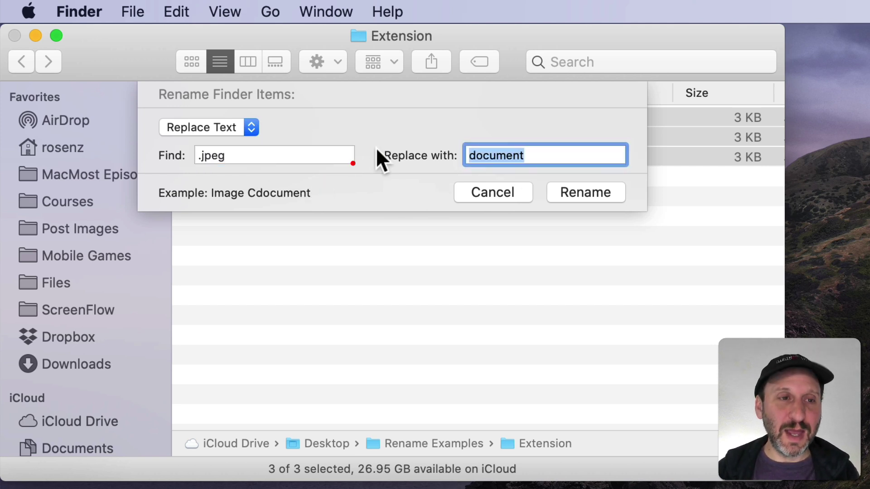
pyautogui.write('.jp')
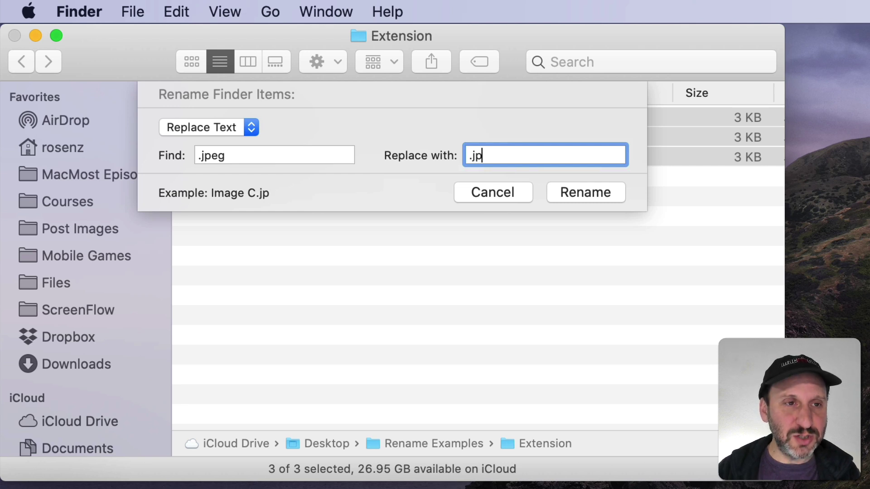
pyautogui.write('g')
pyautogui.click(568, 193)
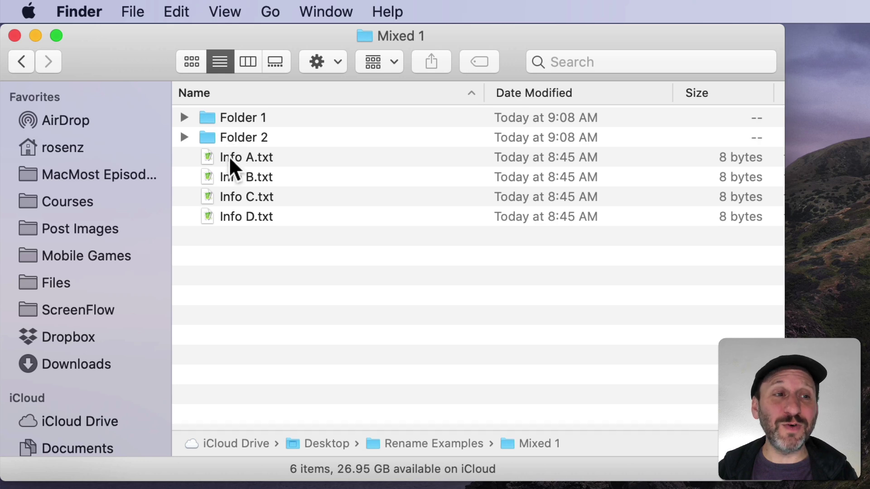
# Step: Undo the batch rename of the six items in Mixed 1 with Cmd+Z
pyautogui.press('super+a')
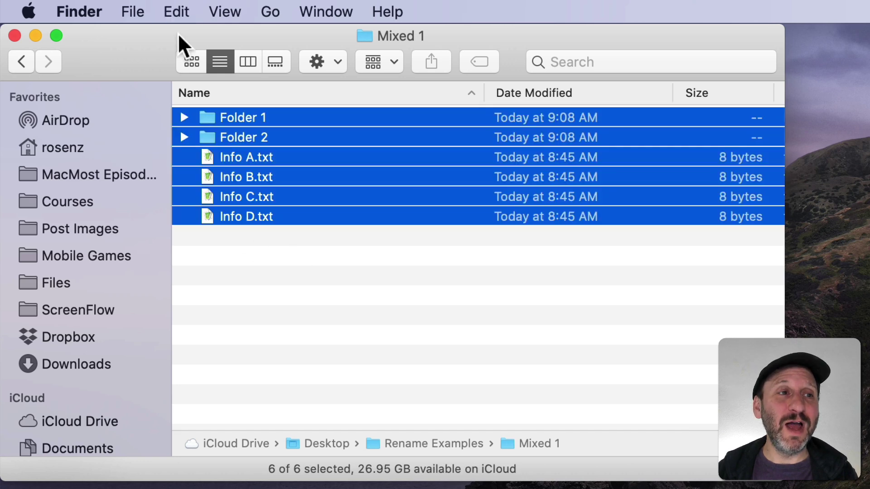
pyautogui.click(132, 12)
pyautogui.click(190, 242)
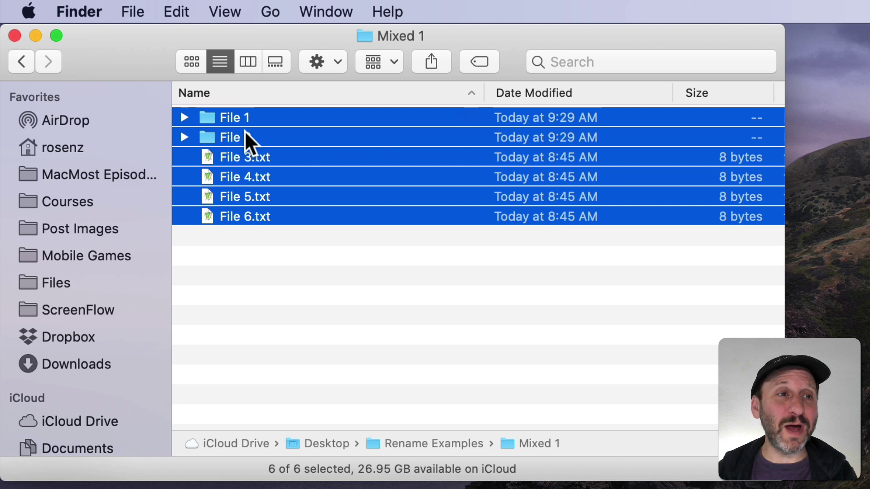
pyautogui.press('super+z')
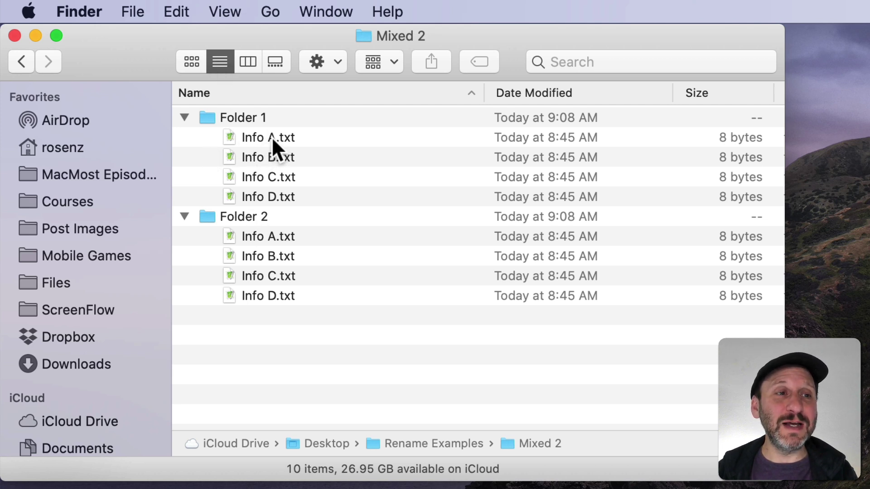
# Step: Select only the eight Info files, excluding Folder 1 and Folder 2, and replace 'Info' with 'Doc'
pyautogui.press('super+a')
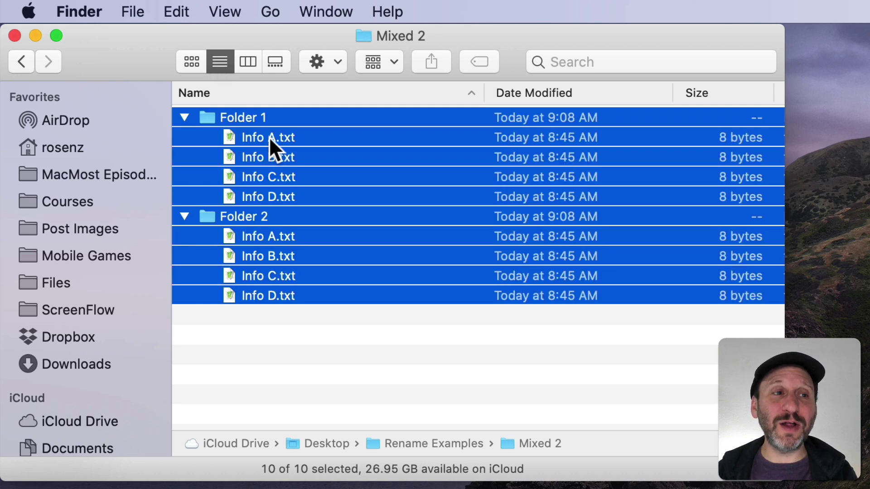
pyautogui.keyDown('super'); pyautogui.click(229, 118); pyautogui.keyUp('super')
pyautogui.keyDown('super'); pyautogui.click(230, 217); pyautogui.keyUp('super')
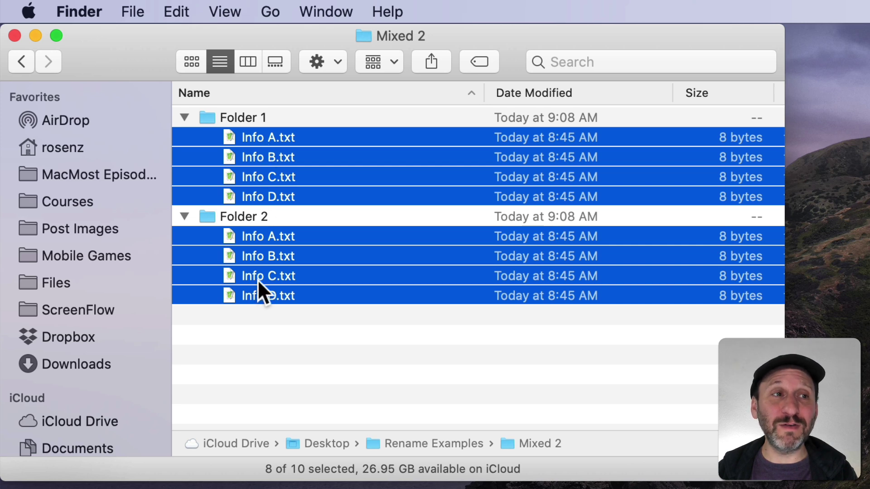
pyautogui.click(138, 12)
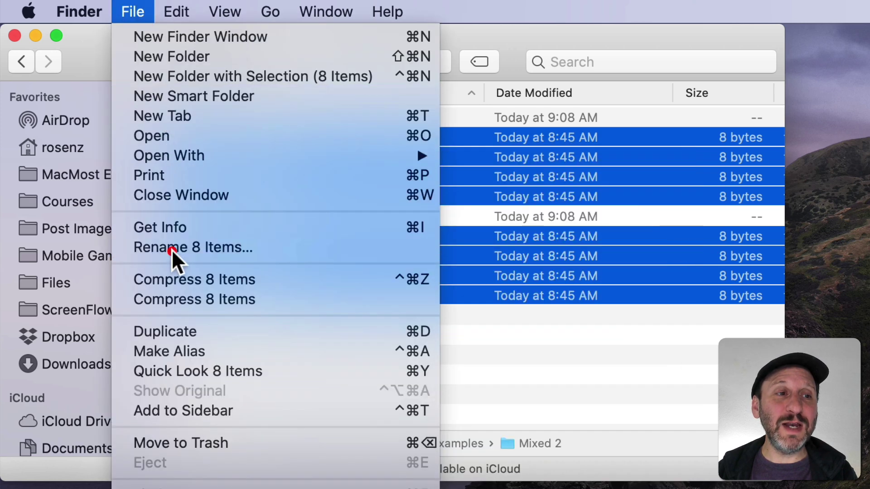
pyautogui.click(171, 249)
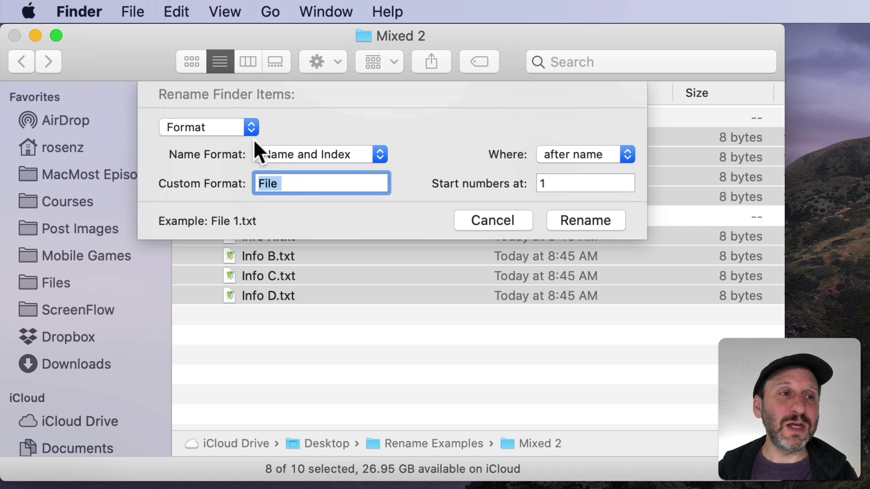
pyautogui.click(251, 128)
pyautogui.click(218, 94)
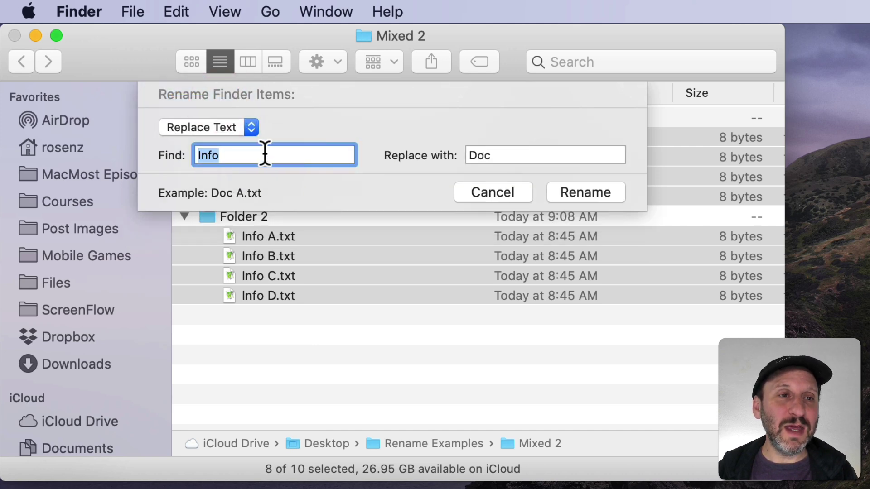
pyautogui.click(575, 193)
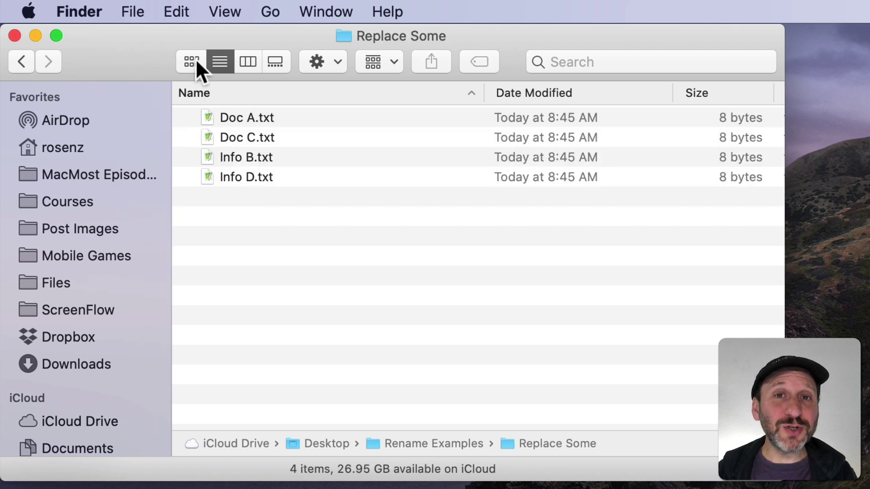
# Step: Select the Doc A, Doc C, Info B and Info D text files in Replace Some
pyautogui.click(271, 137)
pyautogui.click(238, 117)
pyautogui.click(235, 136)
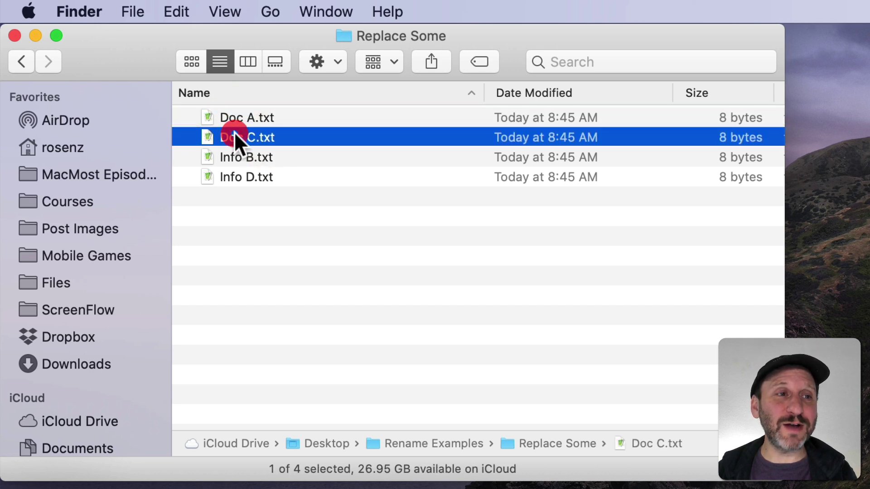
pyautogui.click(239, 156)
pyautogui.click(238, 176)
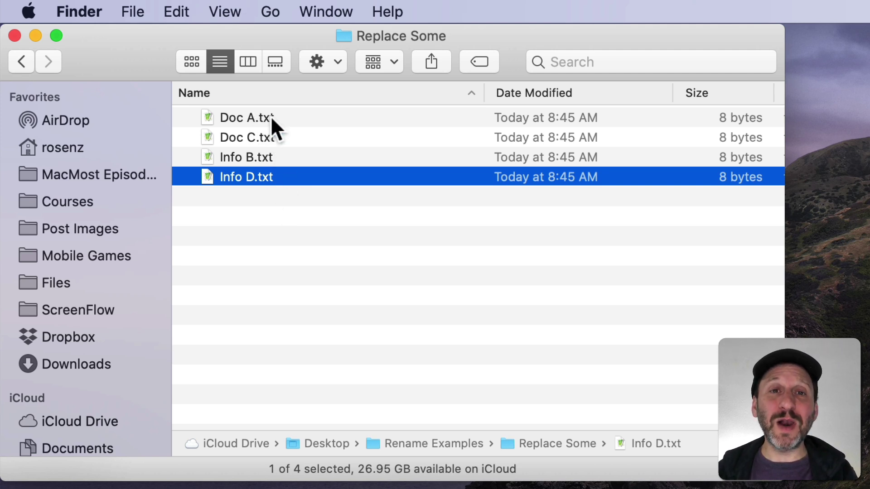
# Step: Batch-rename all four files with Replace Text, finding 'Doc' and replacing it with 'Info'
pyautogui.press('super+a')
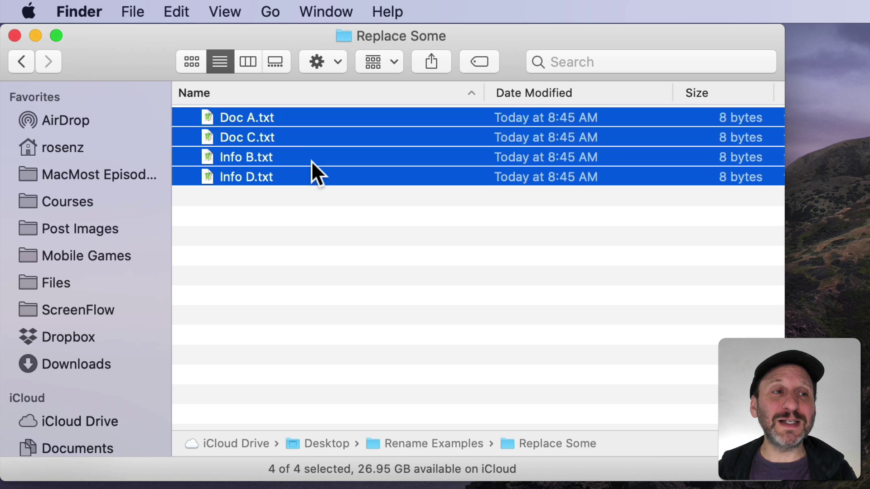
pyautogui.click(129, 9)
pyautogui.click(179, 245)
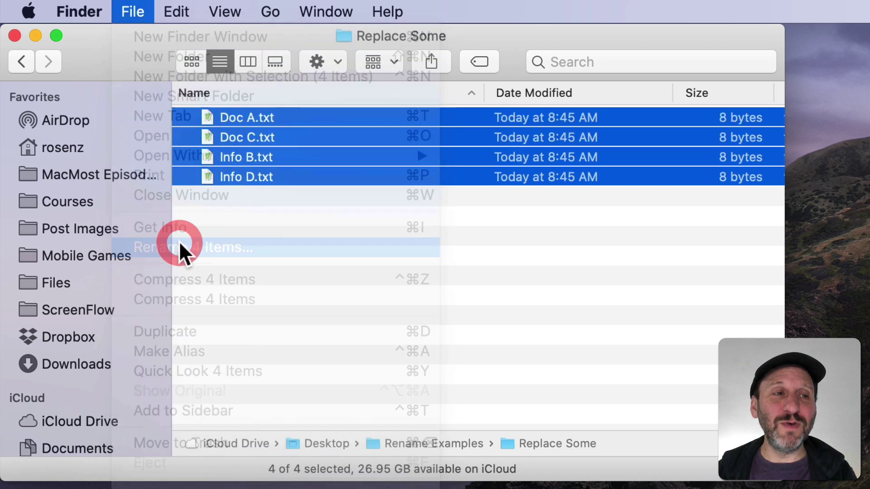
pyautogui.click(237, 128)
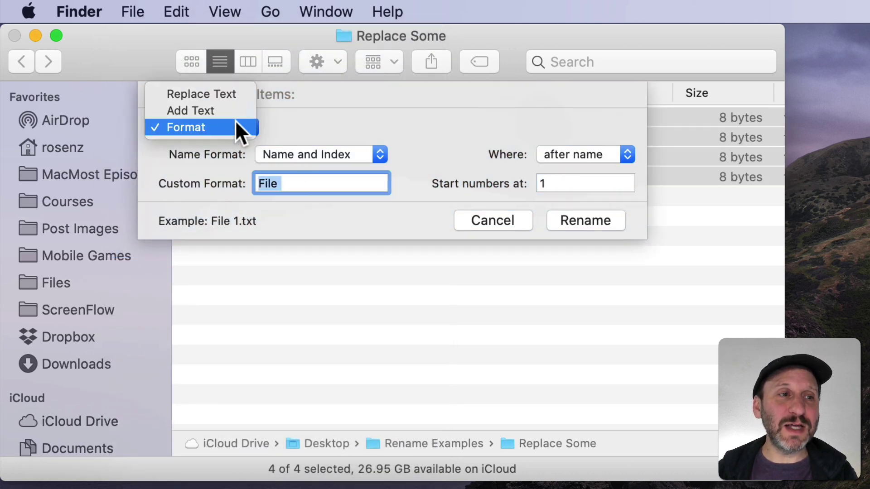
pyautogui.click(222, 92)
pyautogui.write('Doc')
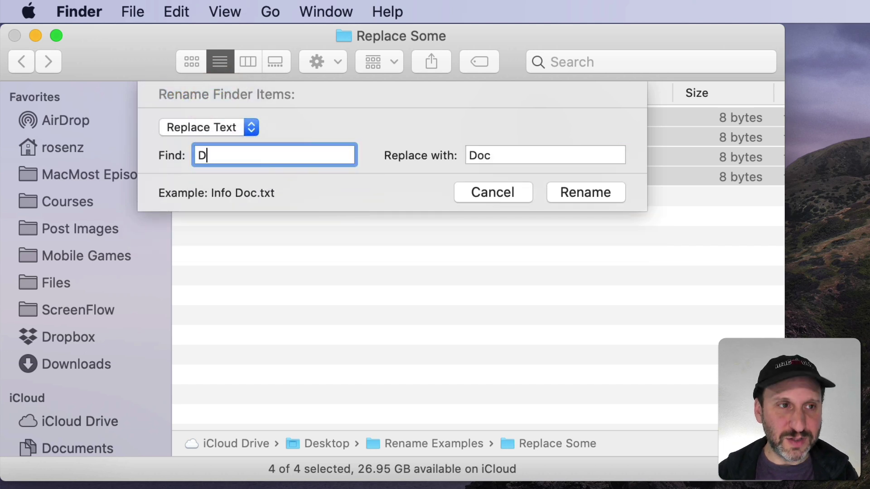
pyautogui.press('Tab')
pyautogui.write('Info')
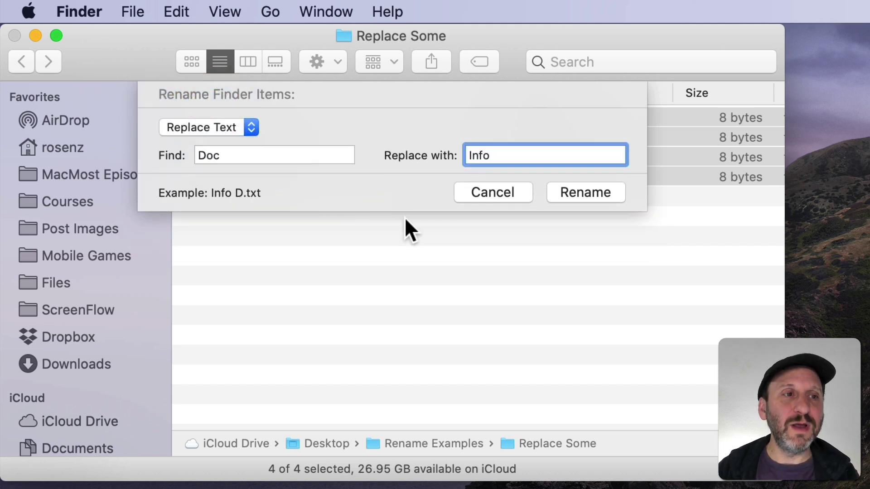
pyautogui.click(610, 194)
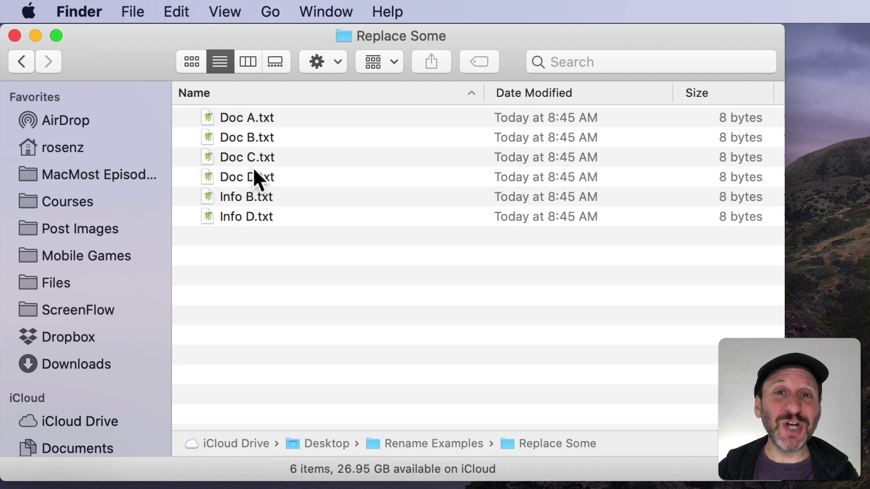
# Step: Batch-rename all six files, replacing 'Info' with 'Doc' in their names
pyautogui.click(230, 197)
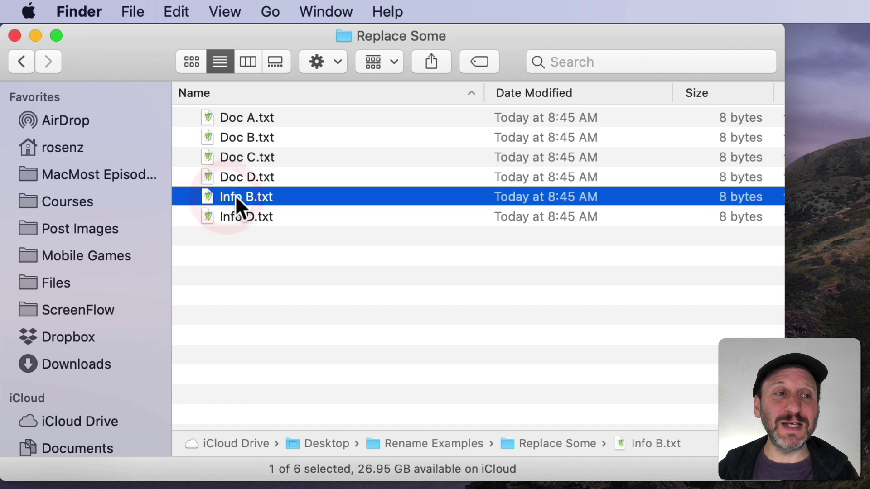
pyautogui.click(236, 140)
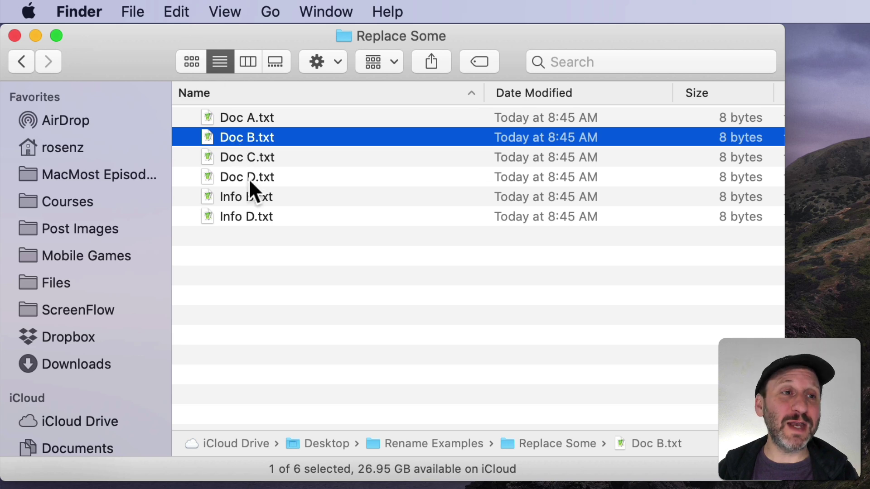
pyautogui.press('super+a')
pyautogui.click(133, 11)
pyautogui.click(176, 245)
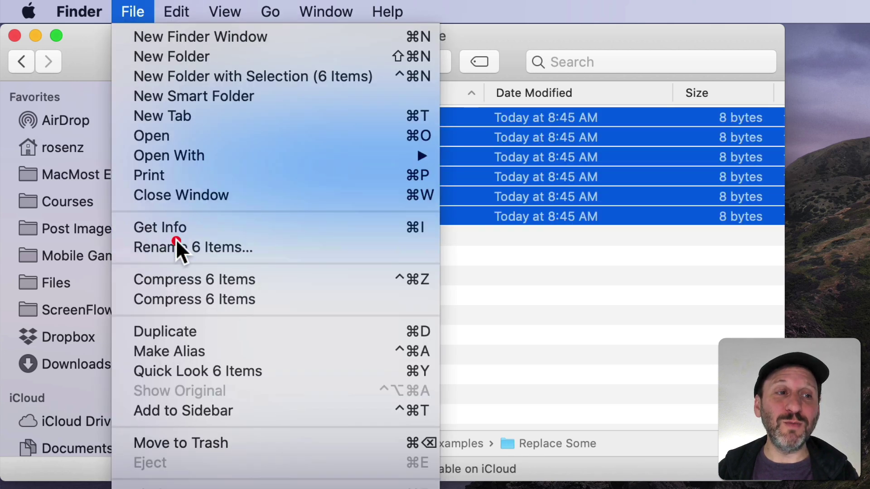
pyautogui.write('Info')
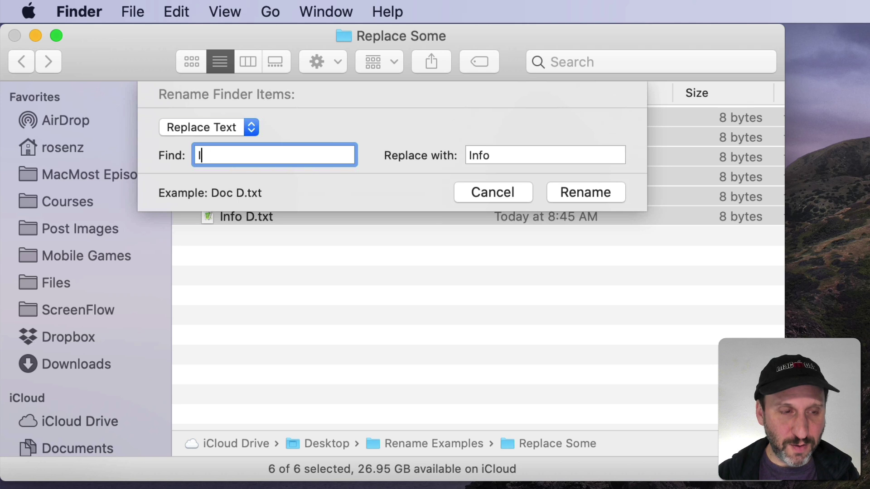
pyautogui.press('Tab')
pyautogui.write('Doc')
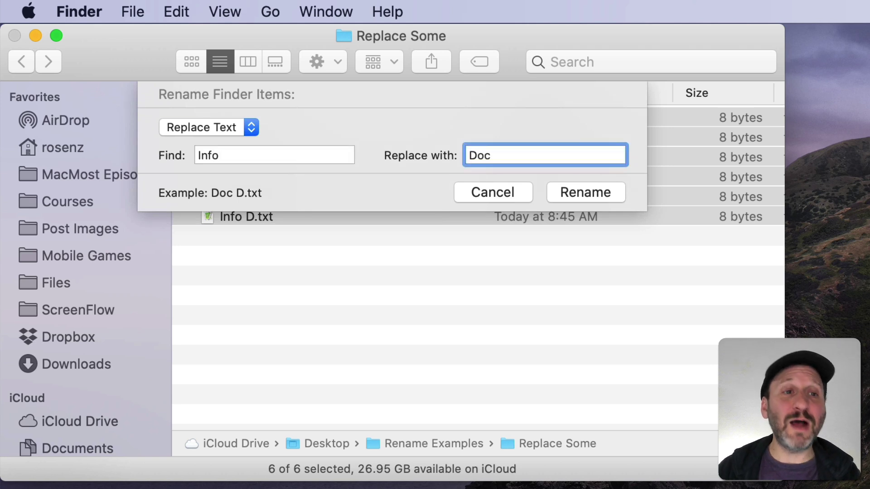
pyautogui.click(586, 192)
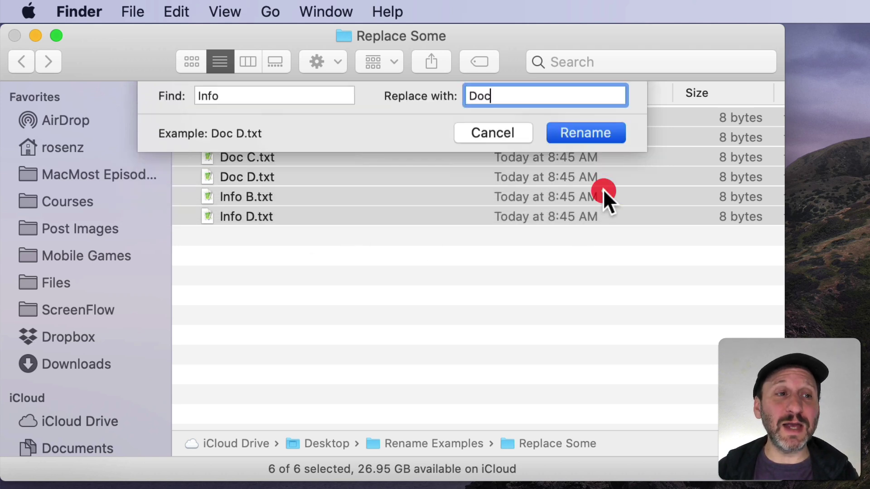
# Step: Clear the selection and inspect the renamed duplicates Doc B 2.txt and Doc D 2.txt
pyautogui.click(341, 255)
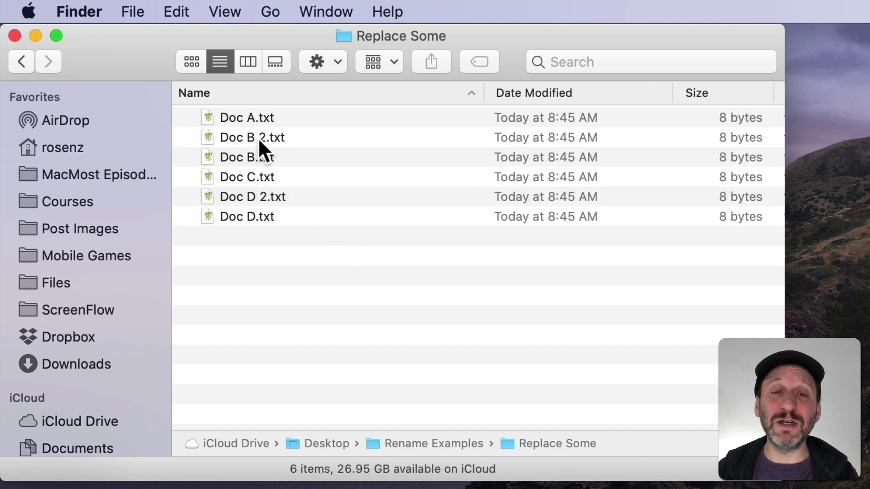
pyautogui.click(266, 196)
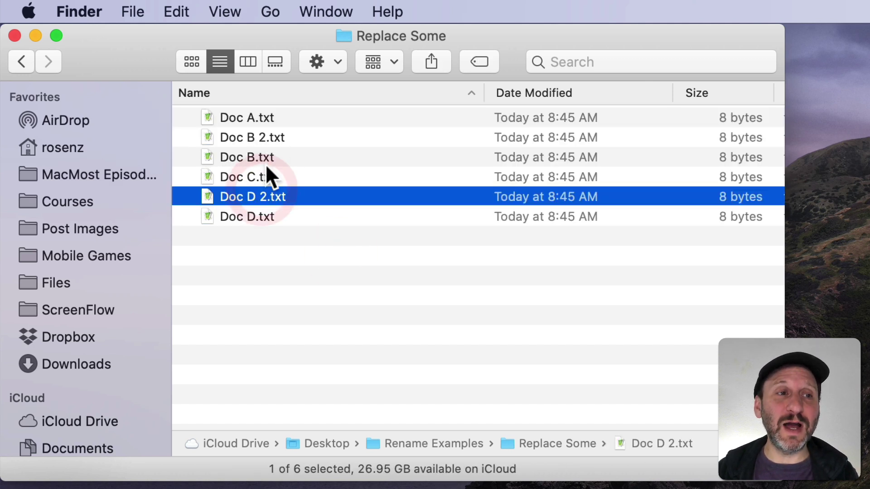
pyautogui.click(267, 137)
pyautogui.click(264, 196)
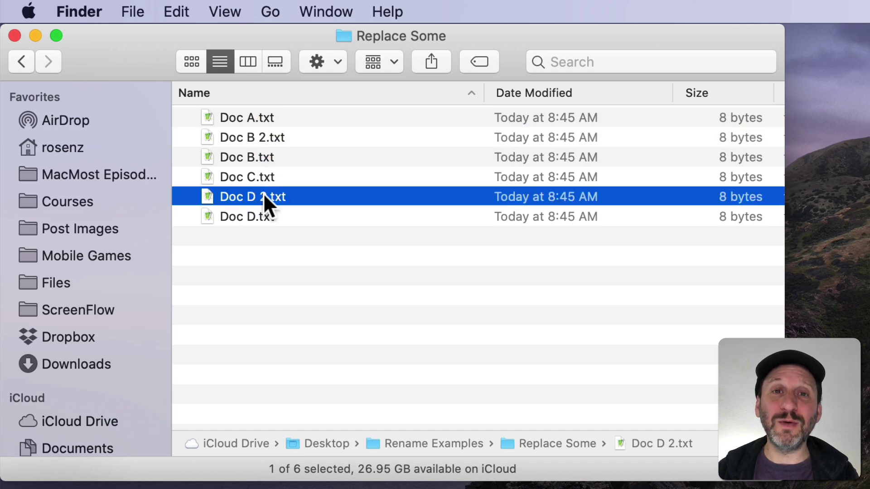